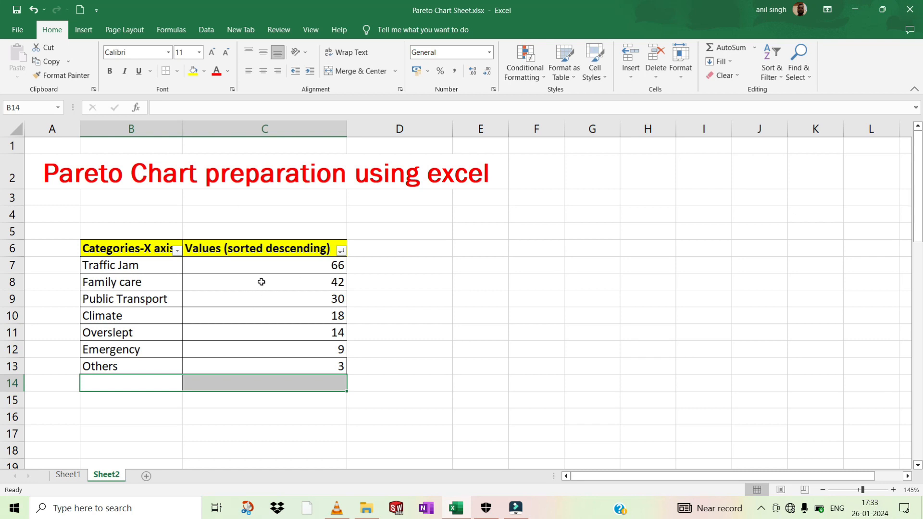
pyautogui.click(124, 247)
pyautogui.moveTo(124, 266); pyautogui.dragTo(115, 364)
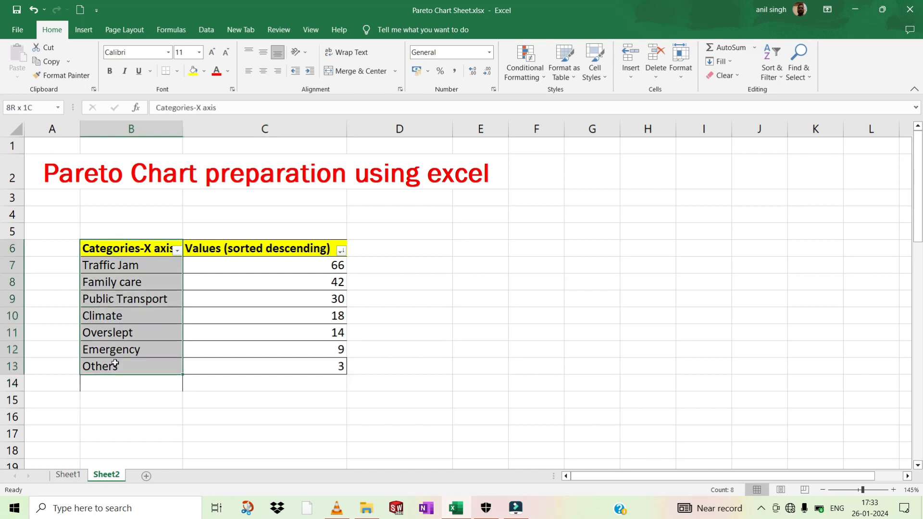
pyautogui.click(138, 266)
pyautogui.moveTo(137, 269); pyautogui.dragTo(125, 366)
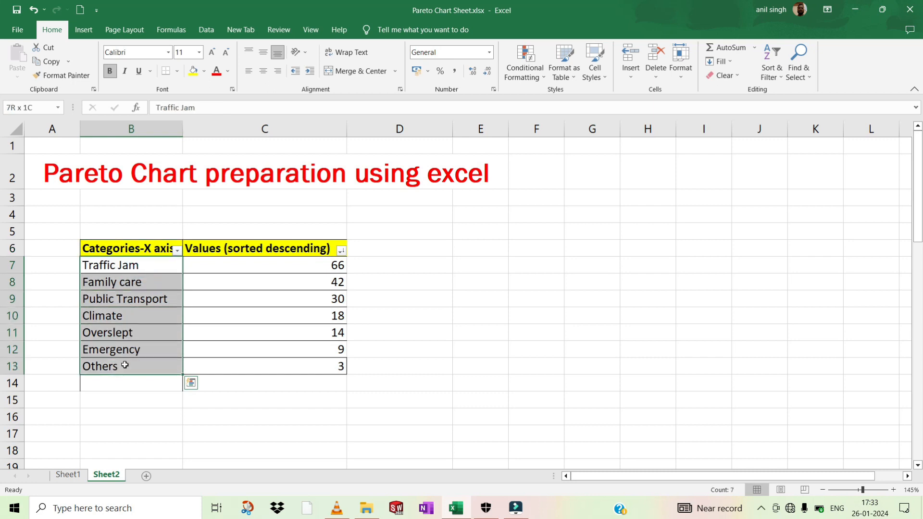
pyautogui.moveTo(297, 265); pyautogui.dragTo(285, 363)
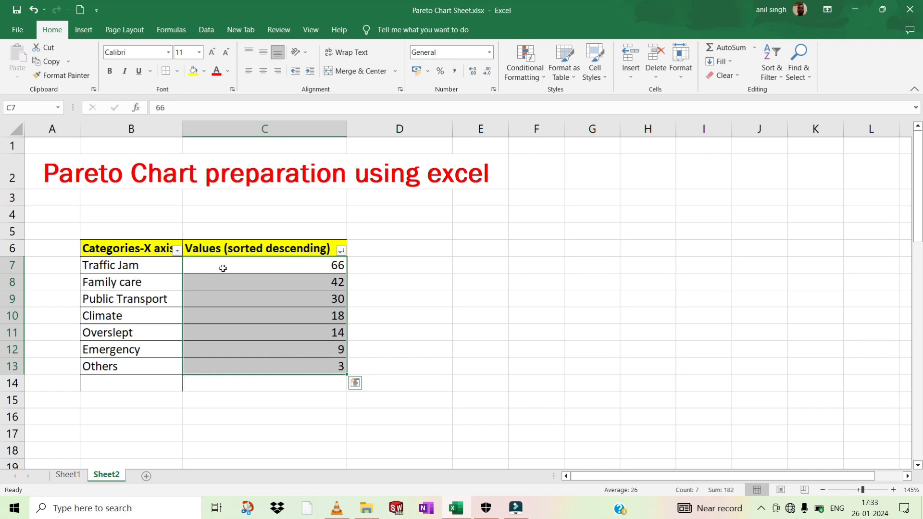
# - Total the values in C7:C13 in cell C14 using AutoSum
pyautogui.click(304, 383)
pyautogui.click(725, 48)
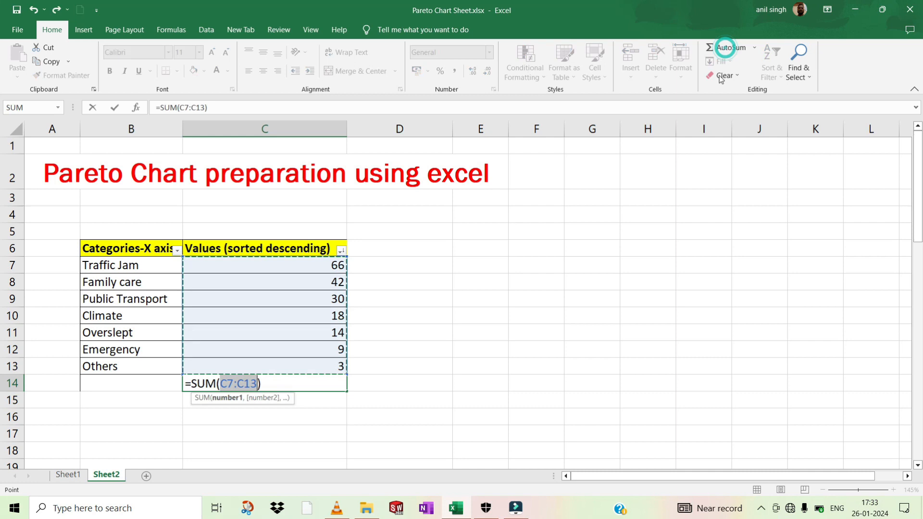
pyautogui.press('Return')
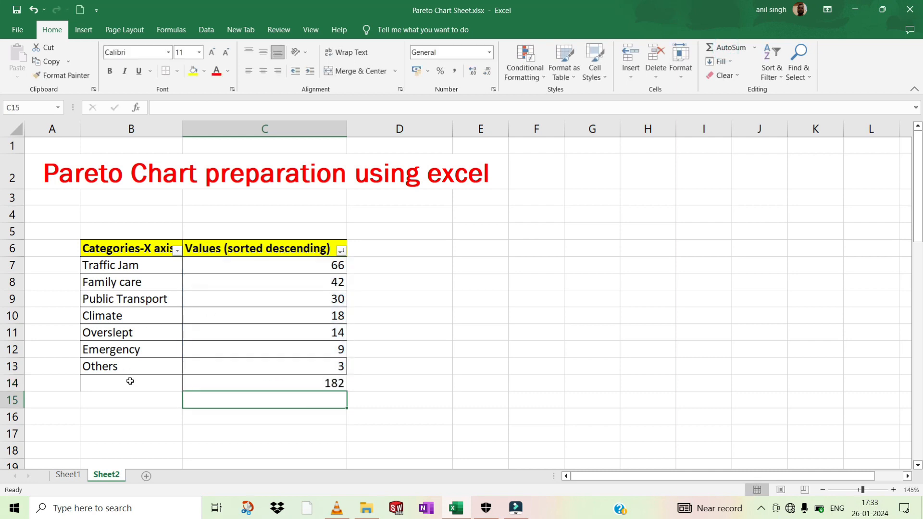
# - Label the total row by entering "Total value" in cell B14
pyautogui.click(129, 382)
pyautogui.write('T')
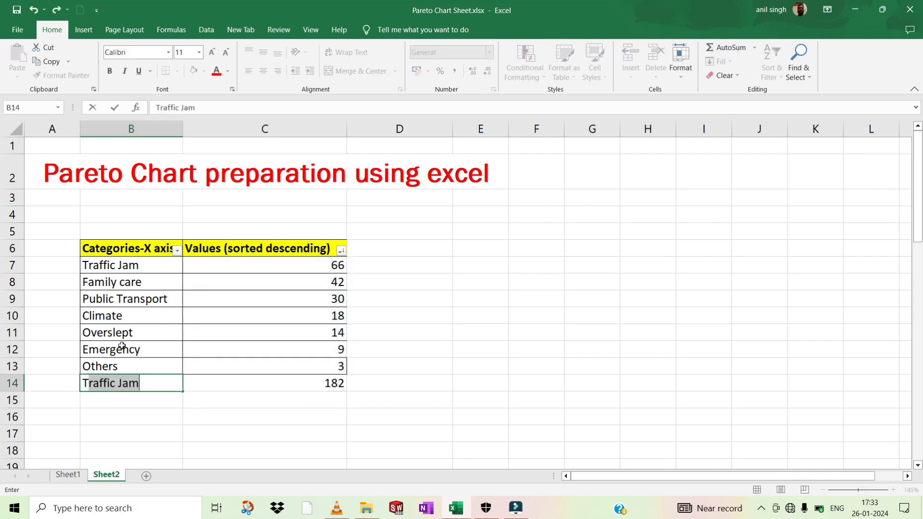
pyautogui.write('otal val')
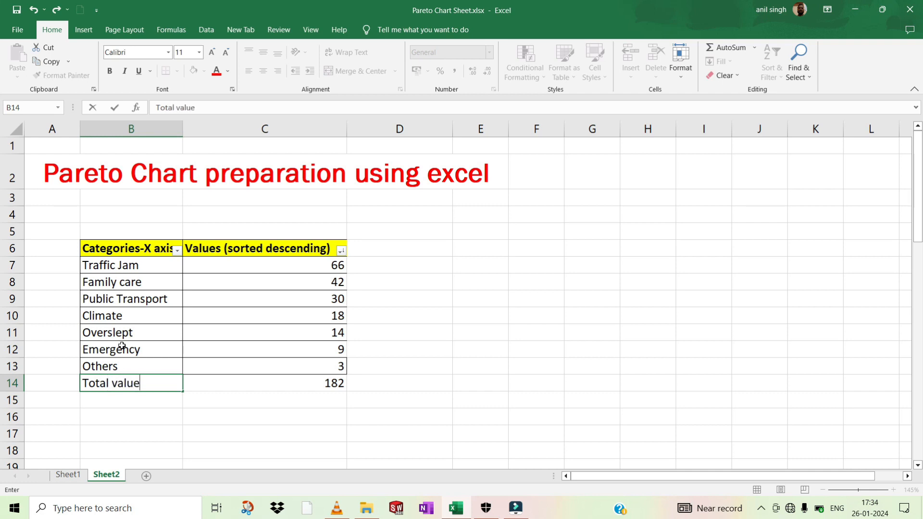
pyautogui.write('ue')
pyautogui.press('Return')
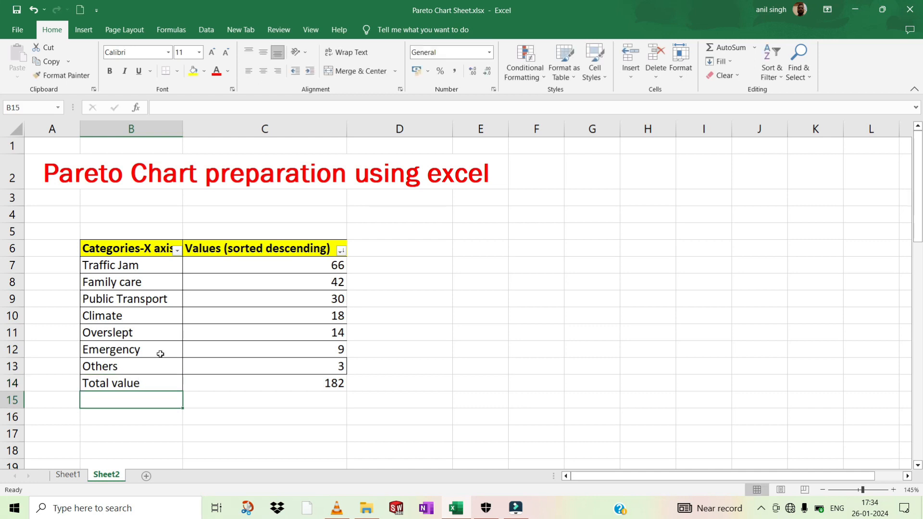
pyautogui.click(223, 413)
pyautogui.click(141, 384)
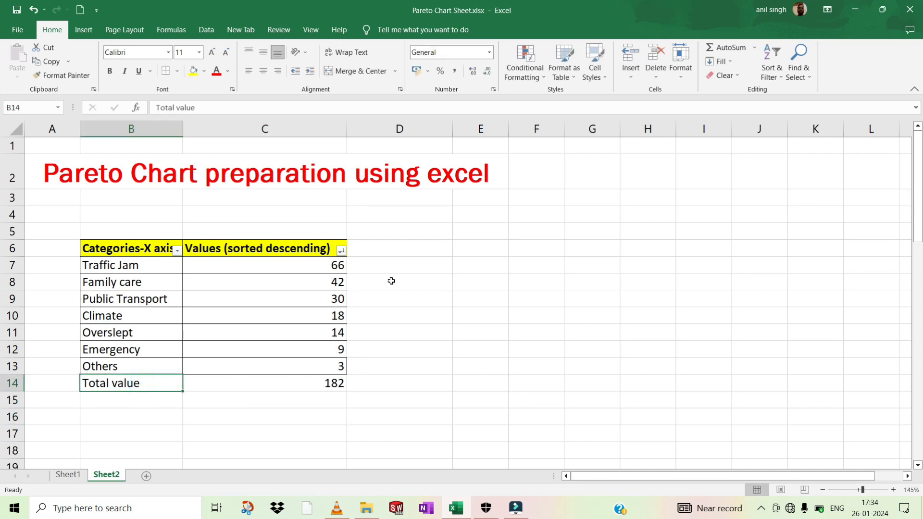
# - Add the column header "Com. % value" in cell D6 beside the values column
pyautogui.click(378, 248)
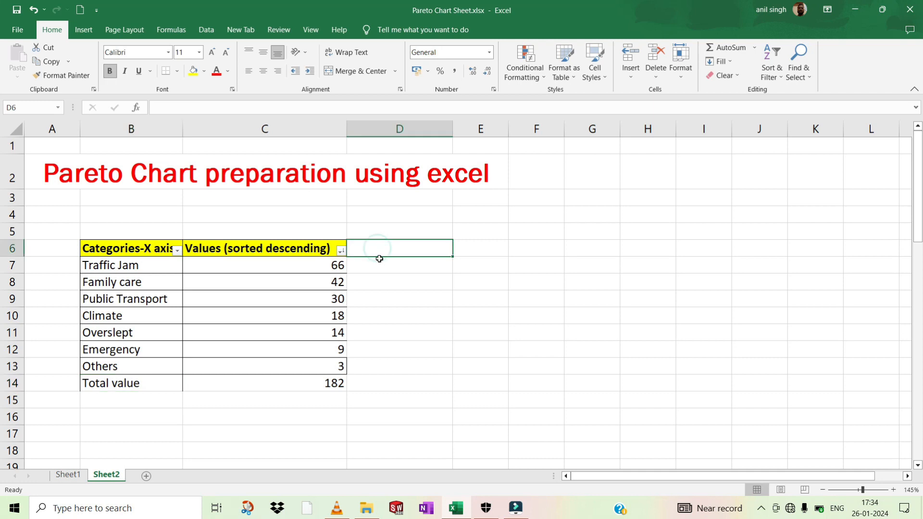
pyautogui.write('Com')
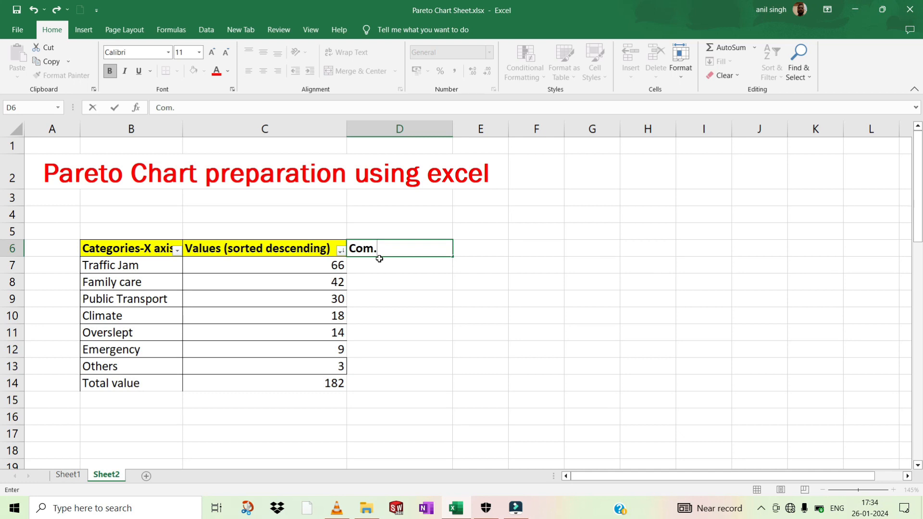
pyautogui.write('.')
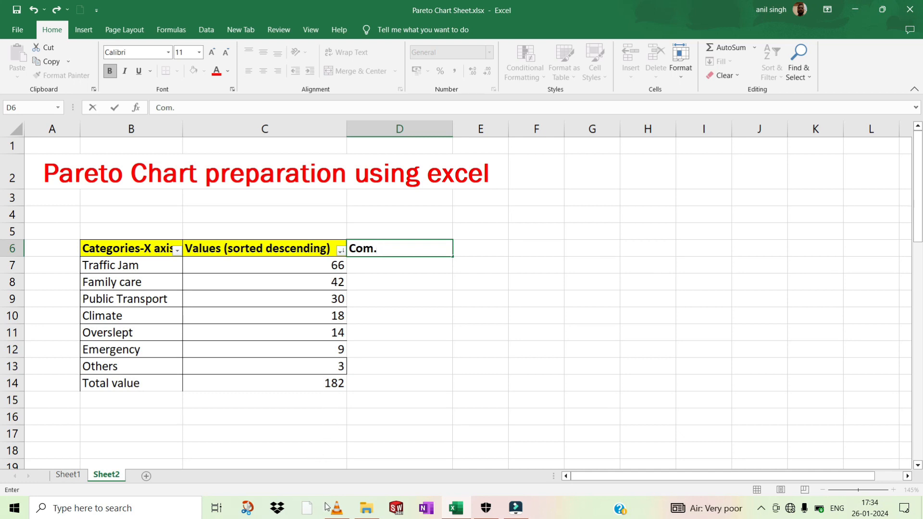
pyautogui.write(' % value')
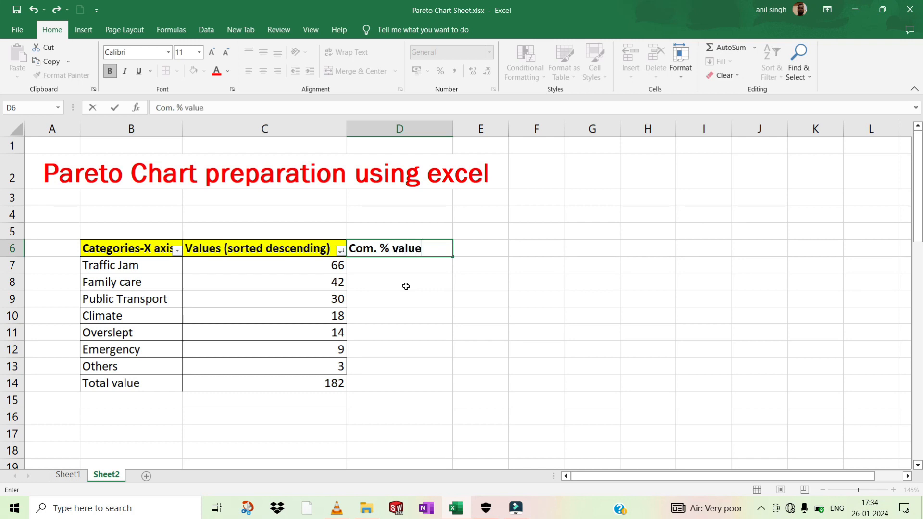
pyautogui.click(416, 287)
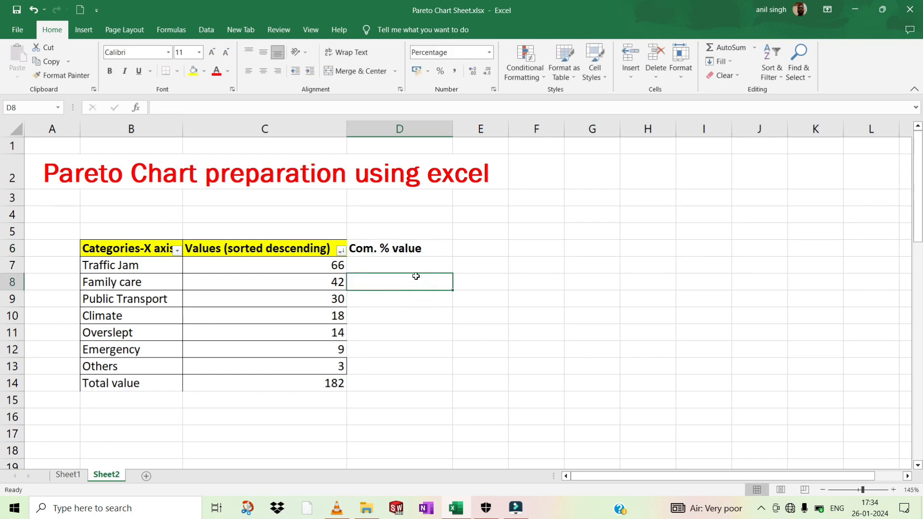
# - Calculate Traffic Jam's share of the total in D7 with the formula =C7/C14
pyautogui.click(397, 266)
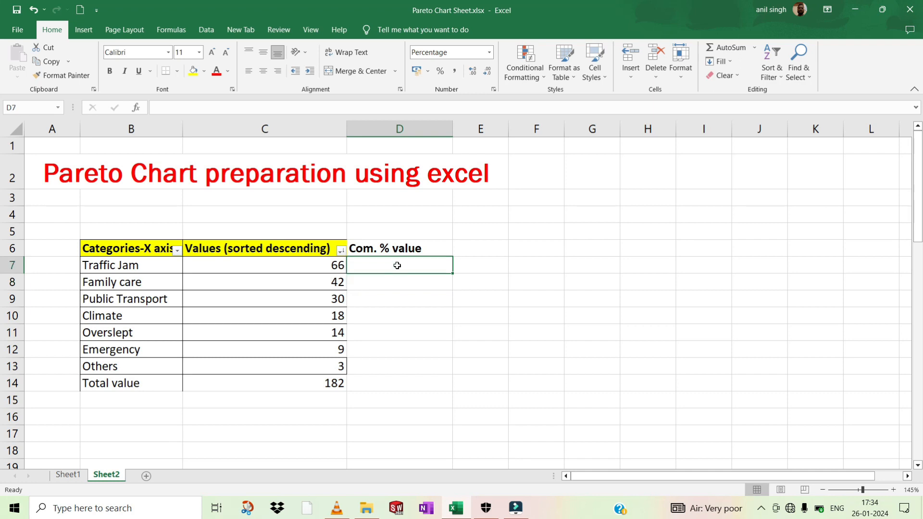
pyautogui.write('=')
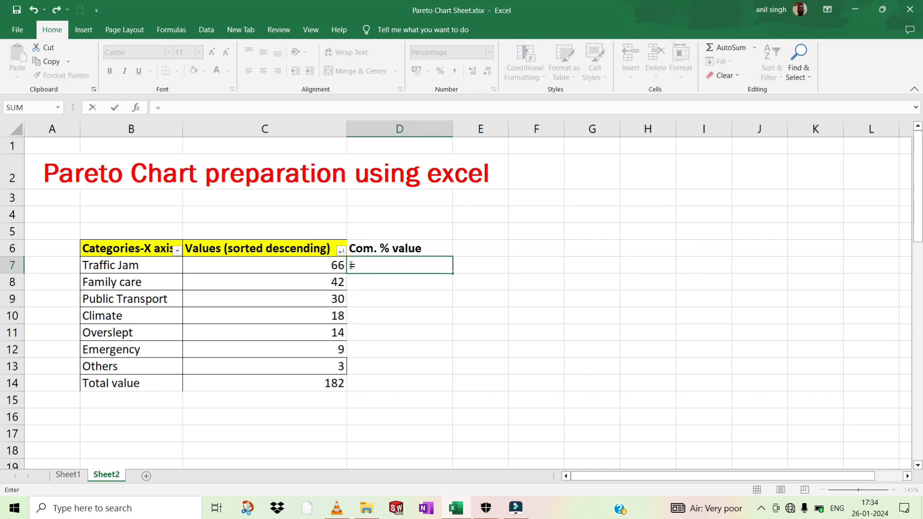
pyautogui.click(335, 266)
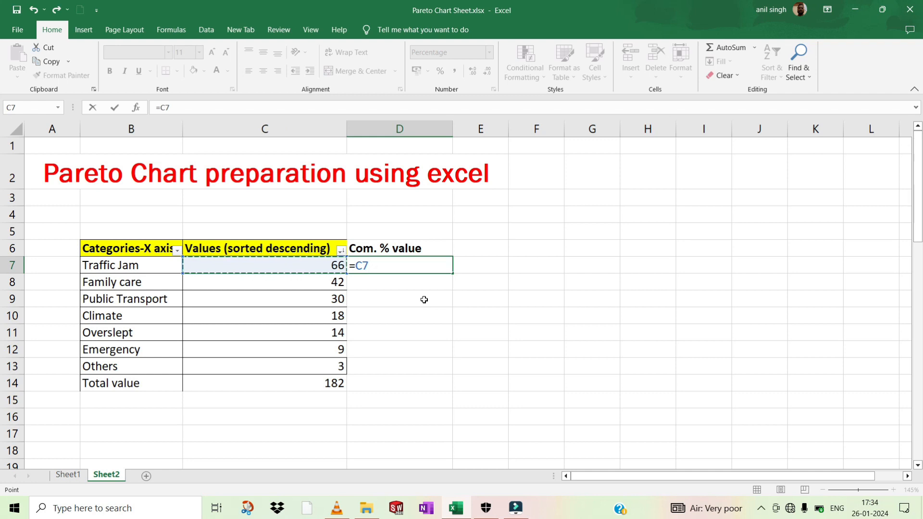
pyautogui.hotkey('alt', 'Return')
pyautogui.write('/')
pyautogui.click(324, 383)
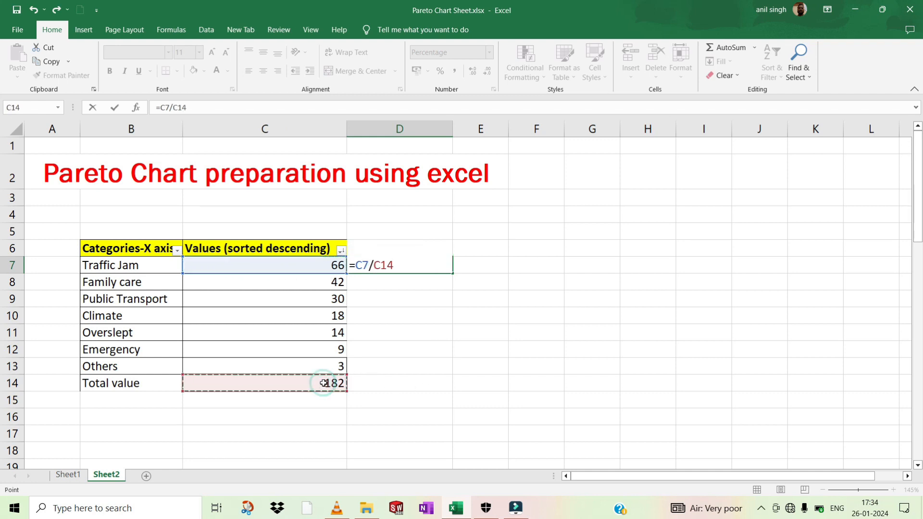
pyautogui.press('Return')
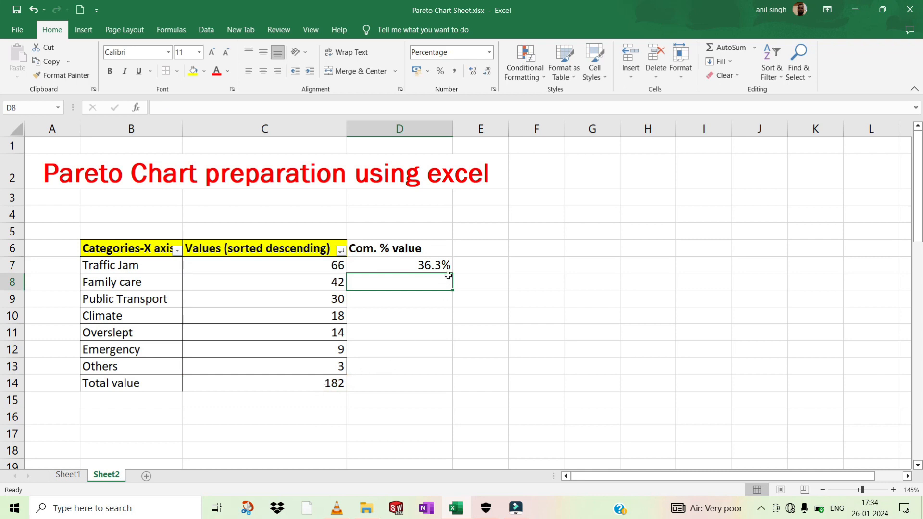
pyautogui.moveTo(341, 514)
pyautogui.click(424, 265)
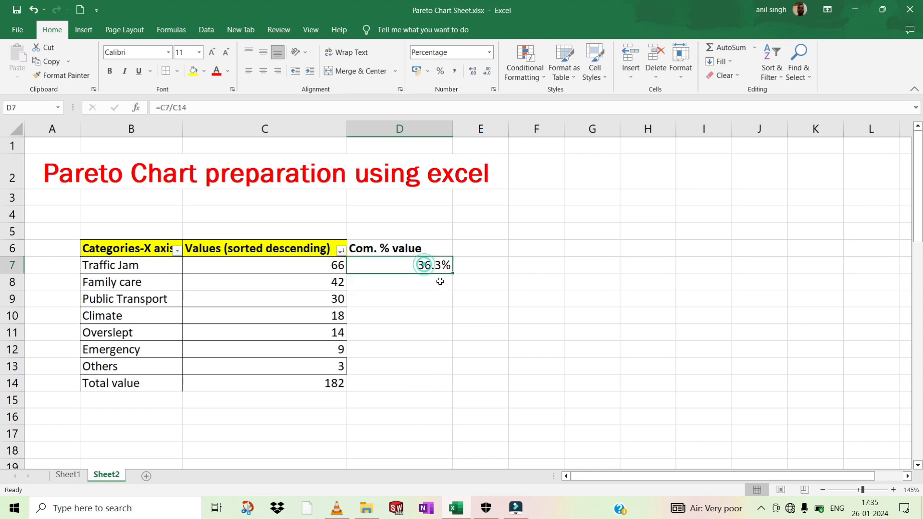
# - Fill the "Com. % value" header cell D6 with yellow to match the other headers
pyautogui.click(378, 251)
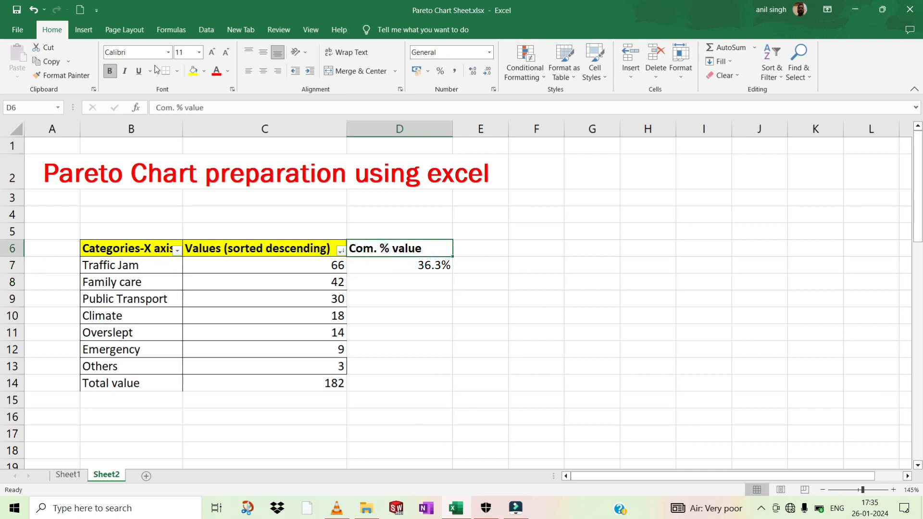
pyautogui.click(194, 73)
pyautogui.click(484, 282)
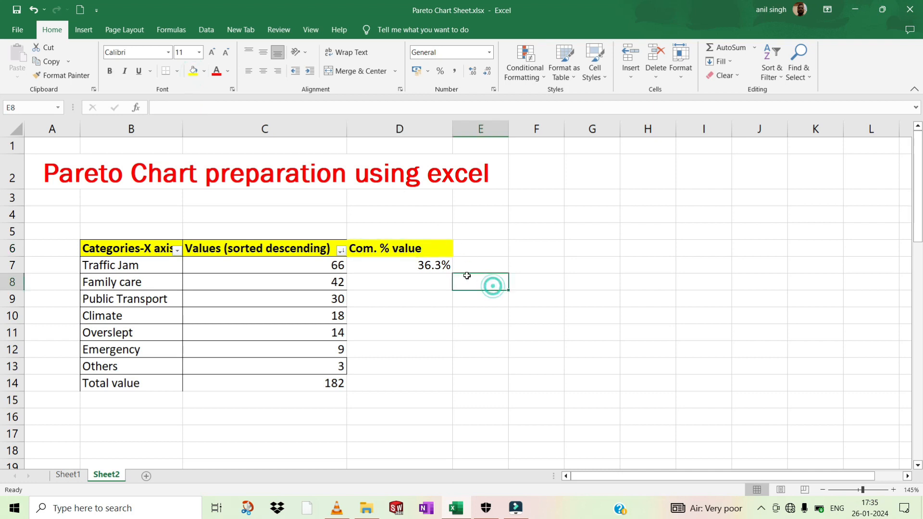
pyautogui.click(411, 250)
pyautogui.click(417, 298)
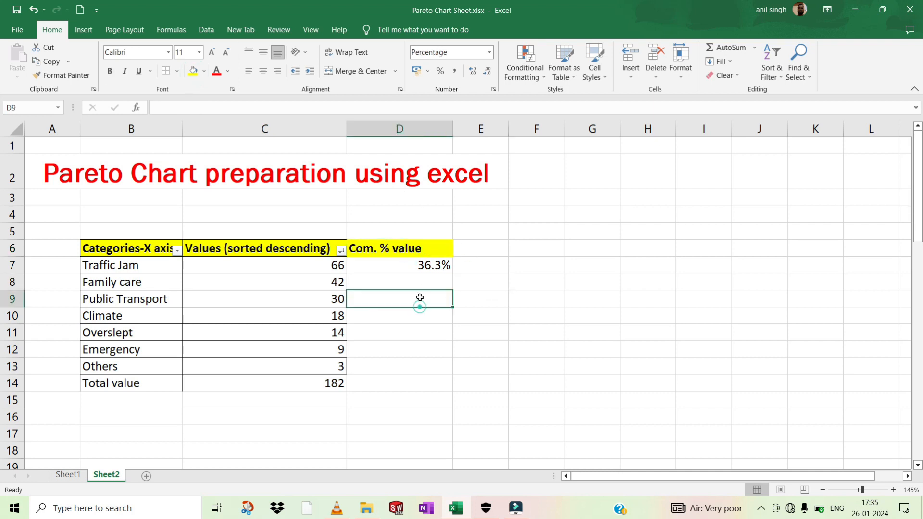
# - Try to copy the percentage formula from D7 down to D13
pyautogui.click(439, 266)
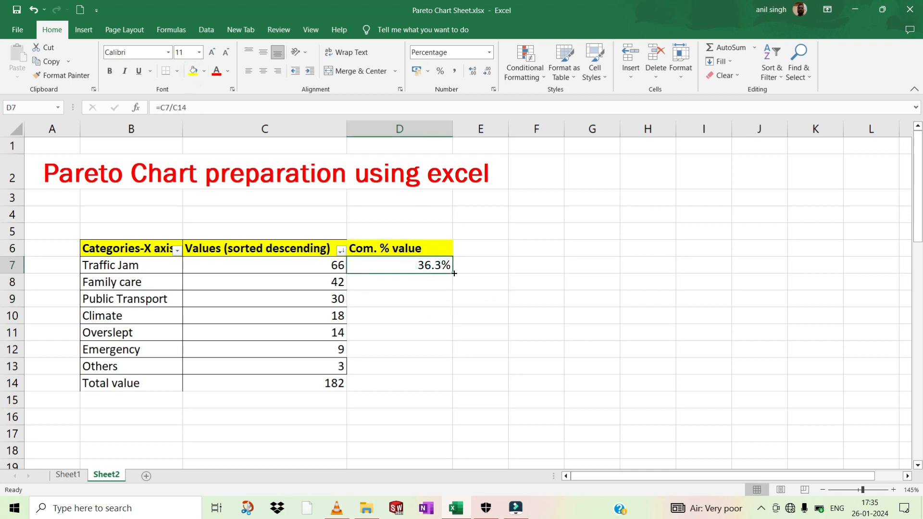
pyautogui.moveTo(453, 273); pyautogui.dragTo(454, 375)
pyautogui.click(480, 287)
# - Make the total reference in the D7 formula absolute so it reads =C7/$C$14
pyautogui.click(443, 268)
pyautogui.doubleClick(431, 267)
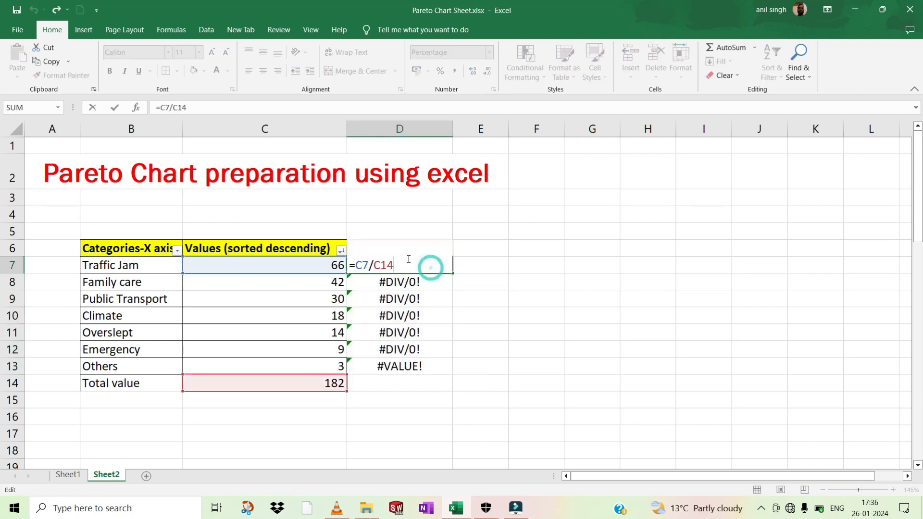
pyautogui.click(383, 264)
pyautogui.press('F4')
pyautogui.press('Return')
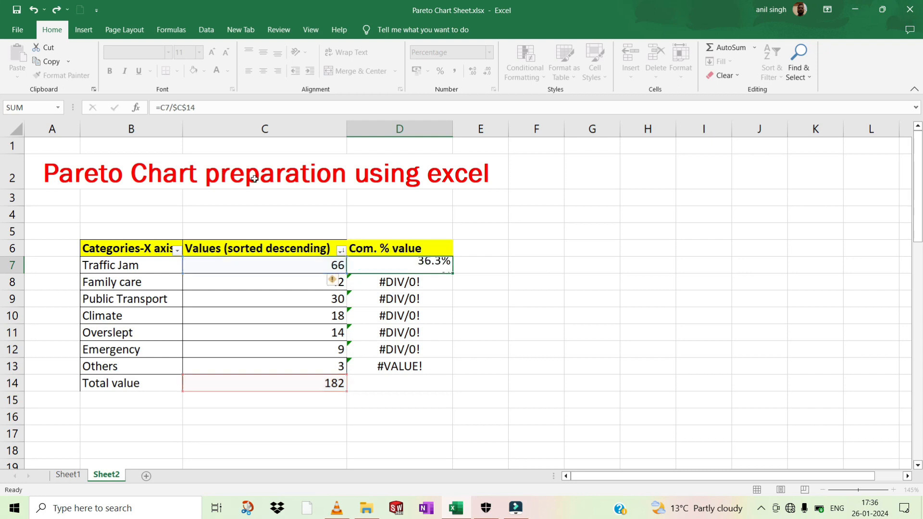
# - Copy the corrected percentage formula from D7 down to D13 for the remaining categories
pyautogui.click(443, 265)
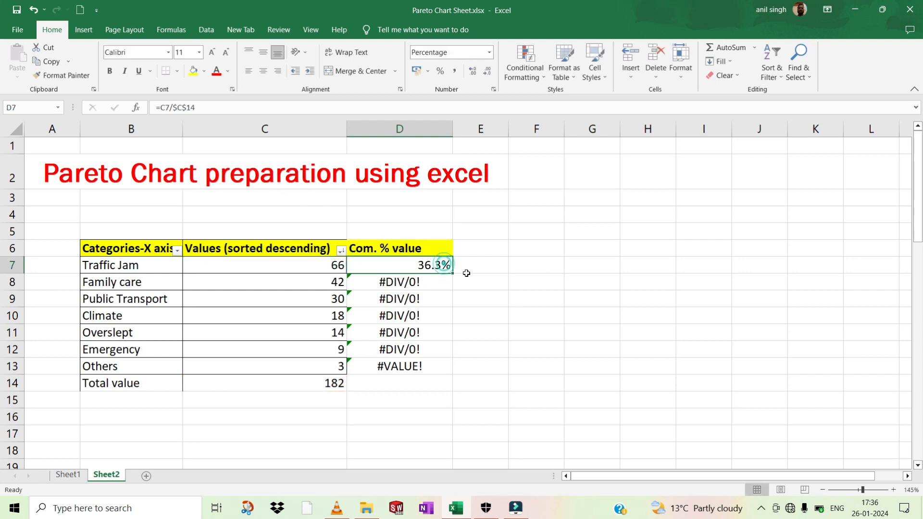
pyautogui.moveTo(452, 273); pyautogui.dragTo(449, 372)
pyautogui.click(533, 347)
pyautogui.moveTo(424, 265); pyautogui.dragTo(422, 369)
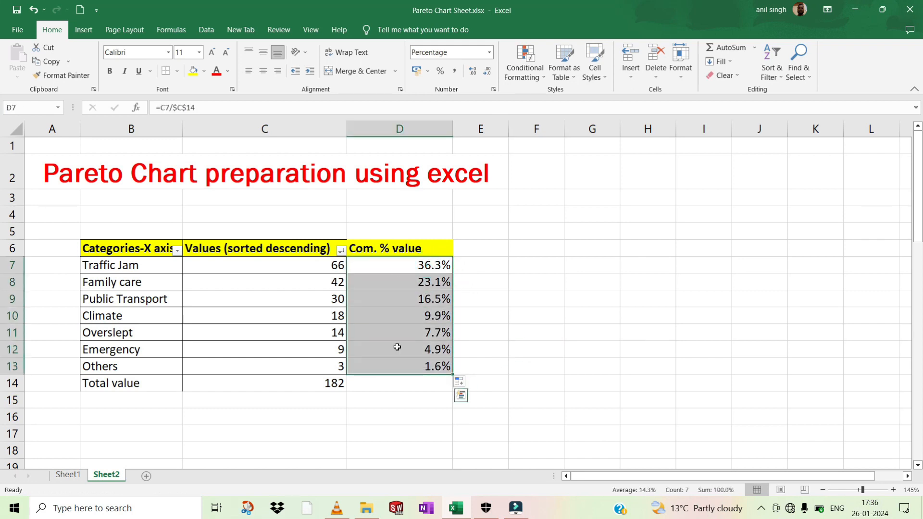
pyautogui.click(533, 367)
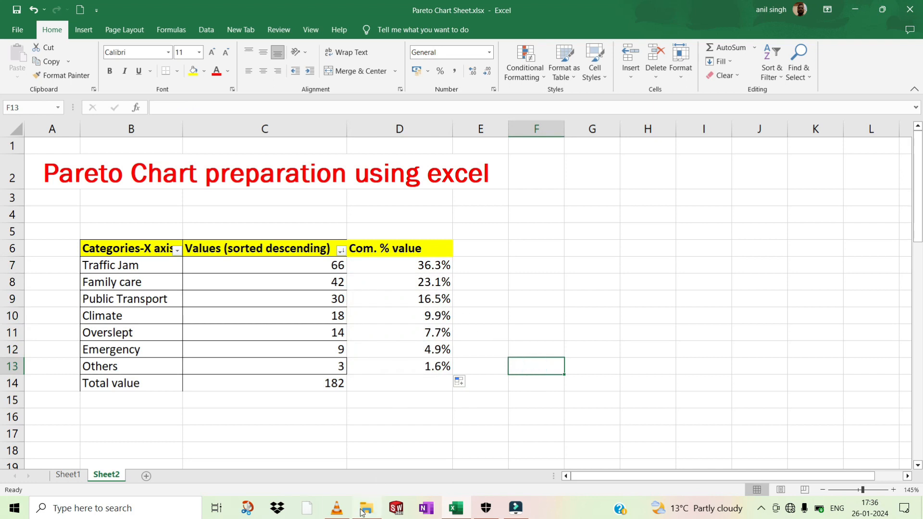
# - Apply borders to the "Com. % value" column down to D13 and center its percentages
pyautogui.moveTo(120, 266); pyautogui.dragTo(432, 367)
pyautogui.click(408, 269)
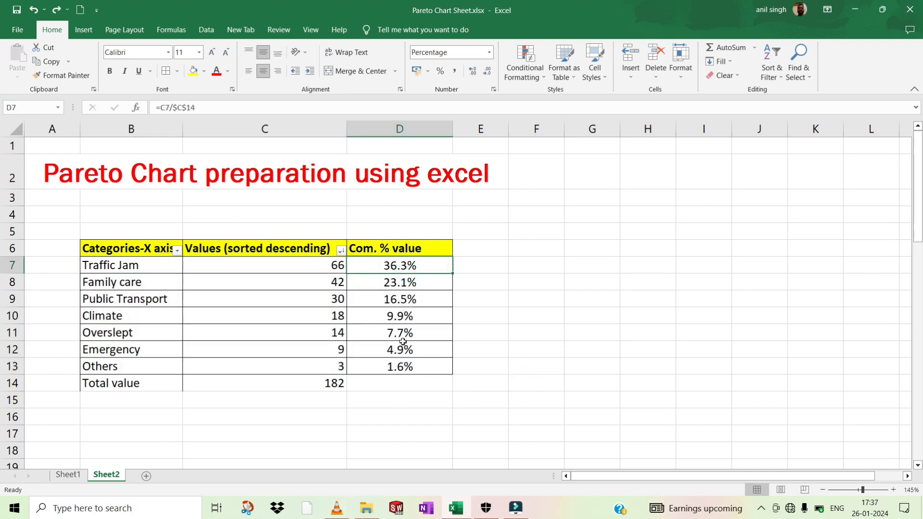
pyautogui.click(551, 286)
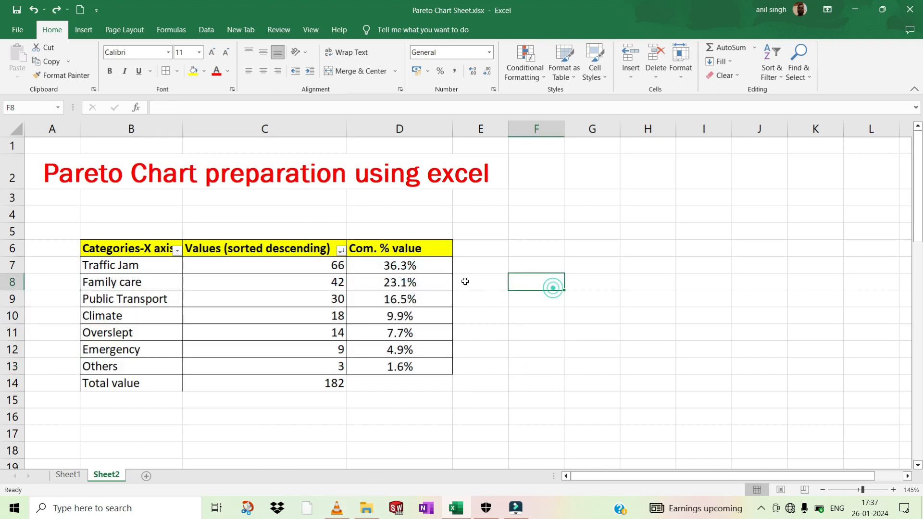
pyautogui.click(394, 266)
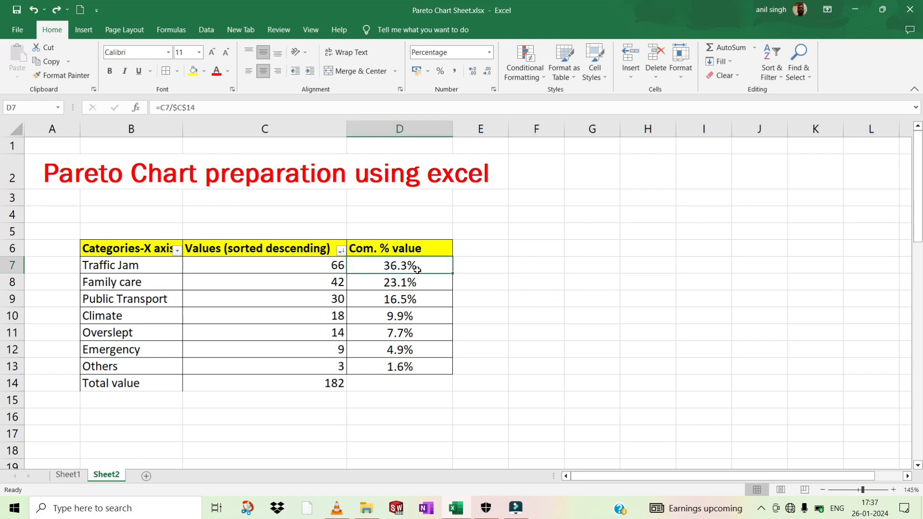
pyautogui.click(415, 287)
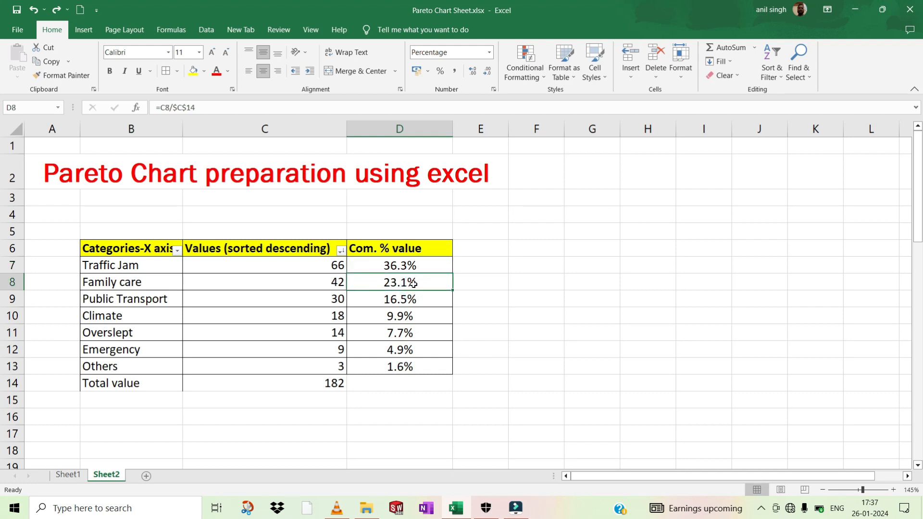
pyautogui.write('=')
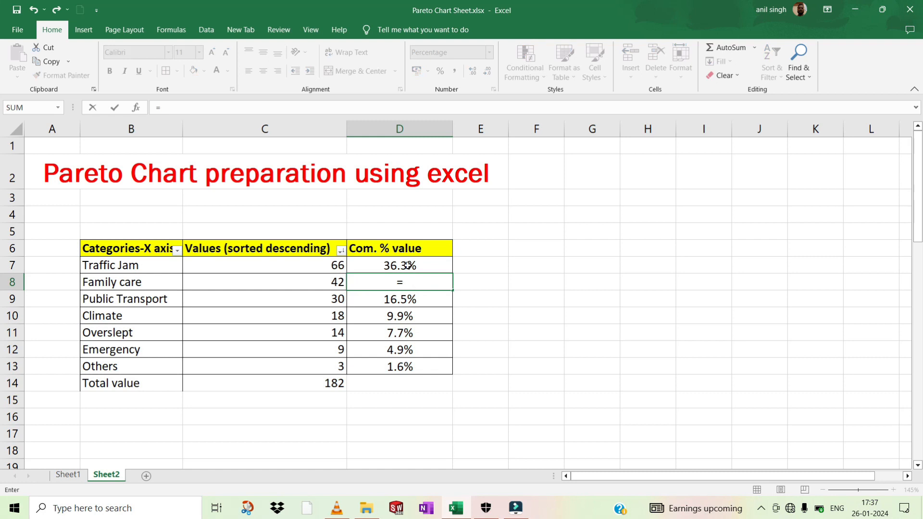
pyautogui.click(408, 265)
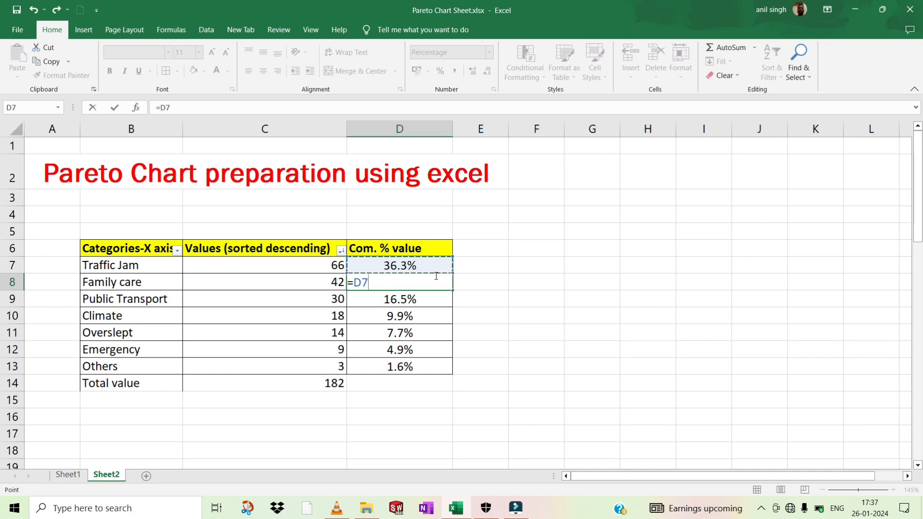
pyautogui.press('Escape')
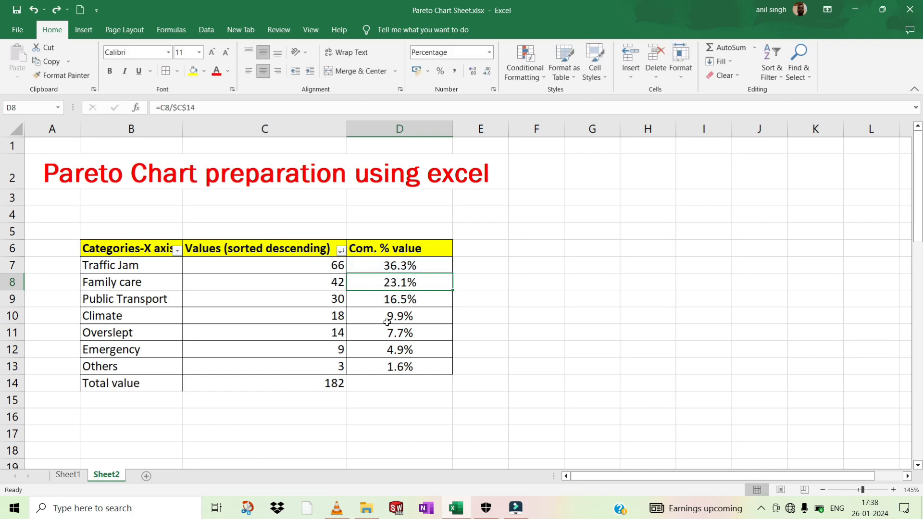
# - Extend the Family care percentage formula in D8 to add the previous percentage, so it reads =C8/$C$14+D7
pyautogui.doubleClick(427, 281)
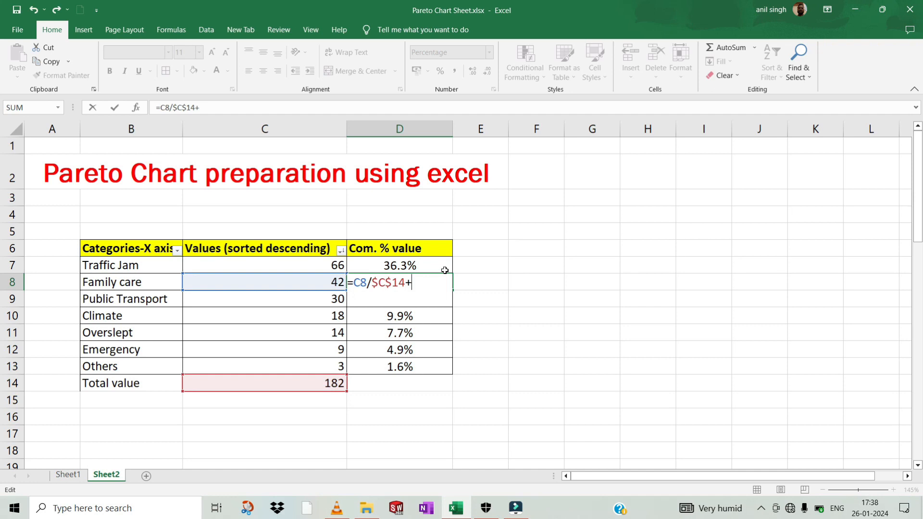
pyautogui.write('+')
pyautogui.click(420, 271)
pyautogui.press('Return')
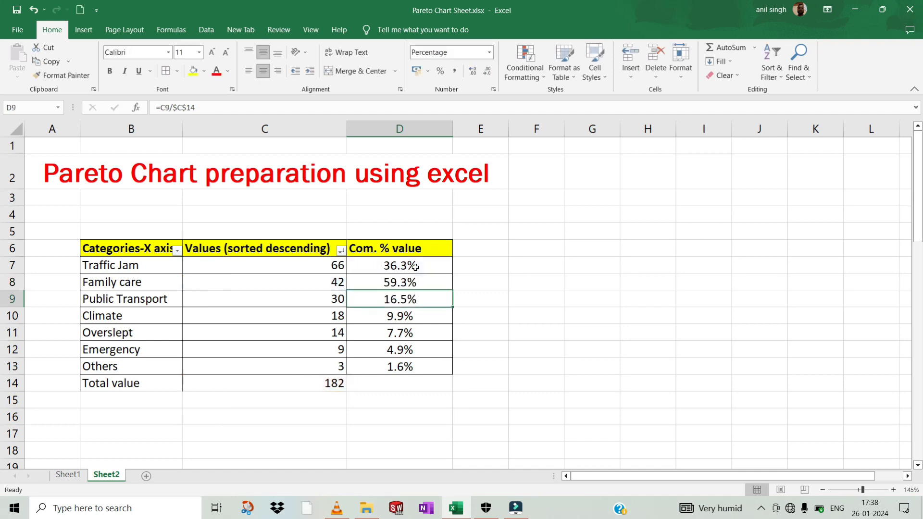
# - Copy the cumulative percentage formula from D8 down to D13 and check the copied formula in D9
pyautogui.click(436, 284)
pyautogui.moveTo(453, 292); pyautogui.dragTo(447, 372)
pyautogui.click(529, 356)
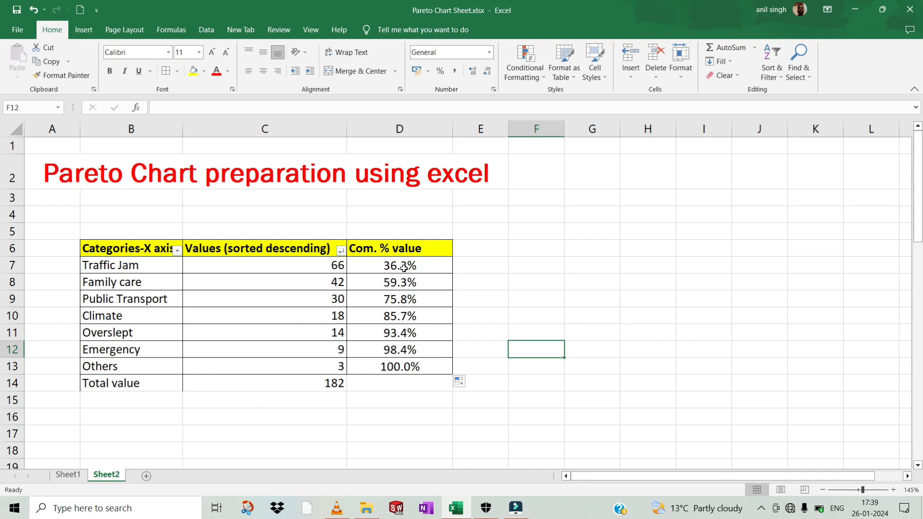
pyautogui.click(398, 300)
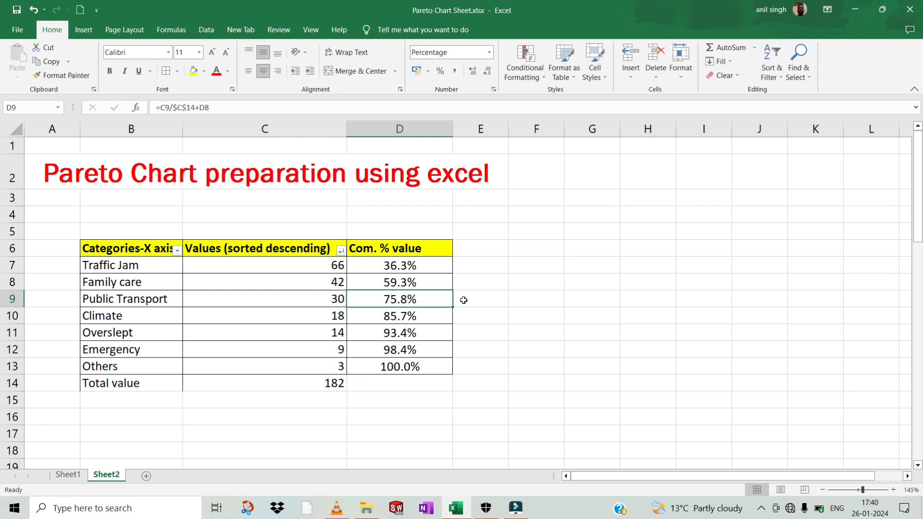
pyautogui.click(464, 351)
pyautogui.click(577, 279)
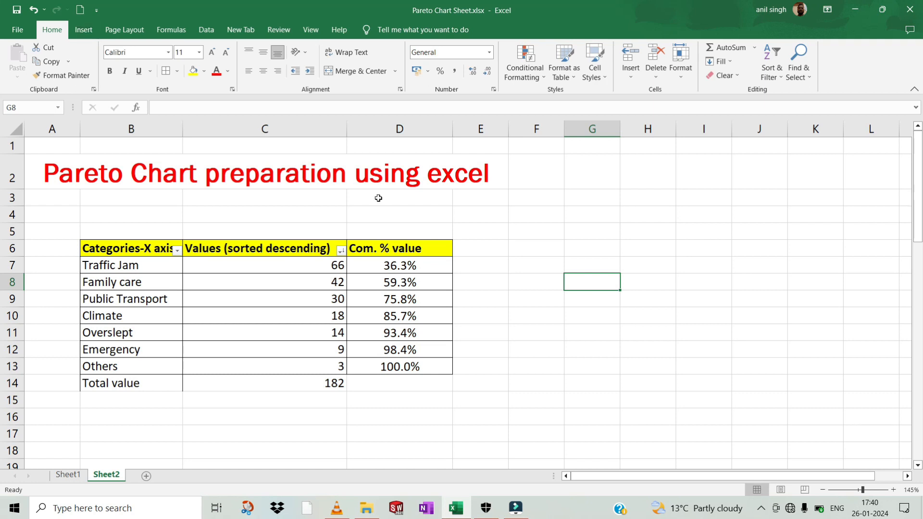
# - Insert a "Clustered Column - Line on Secondary Axis" combo chart from the category data in B7:D13
pyautogui.click(462, 282)
pyautogui.moveTo(111, 265); pyautogui.dragTo(391, 364)
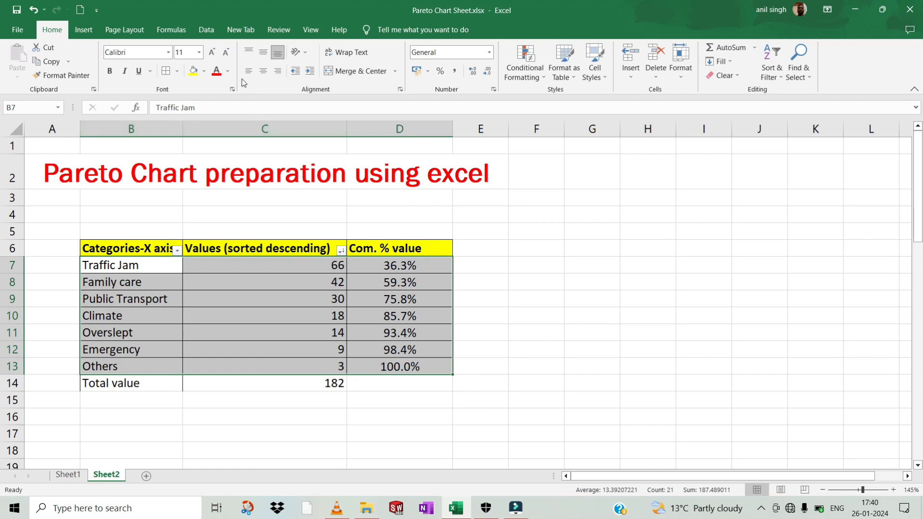
pyautogui.click(83, 30)
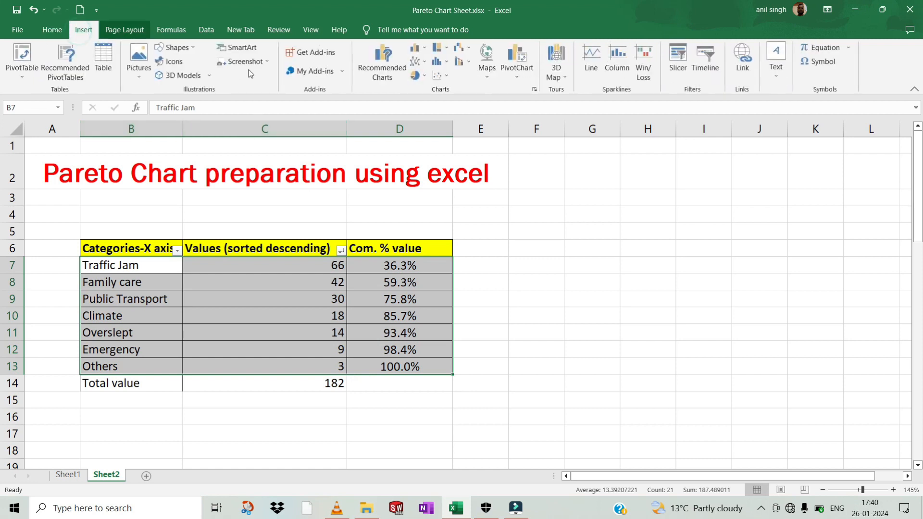
pyautogui.click(385, 70)
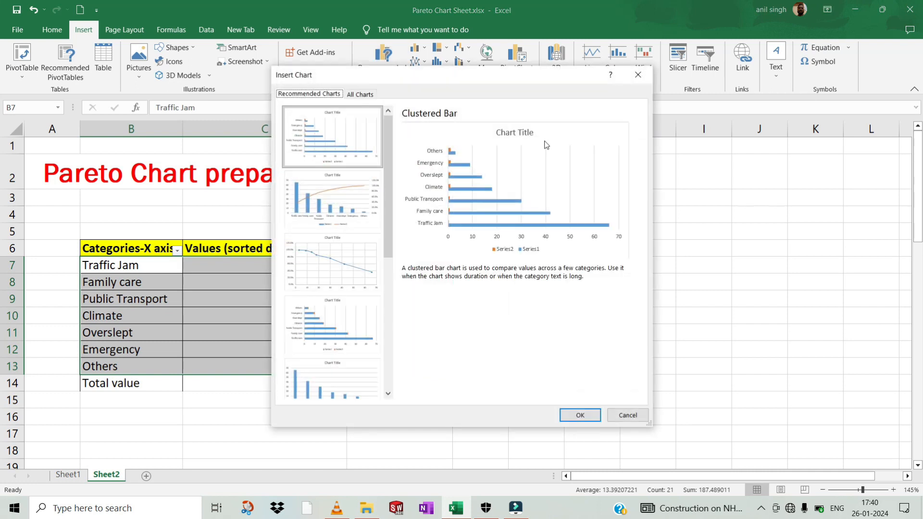
pyautogui.click(369, 95)
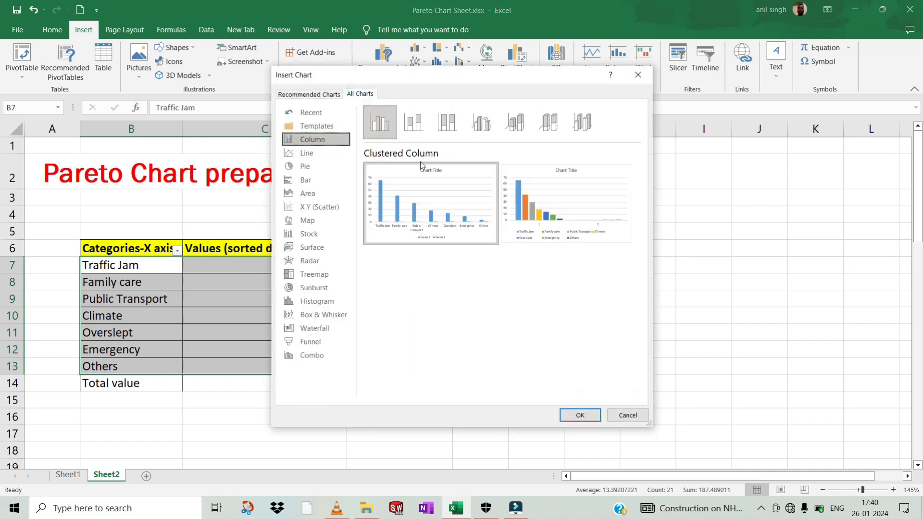
pyautogui.click(315, 354)
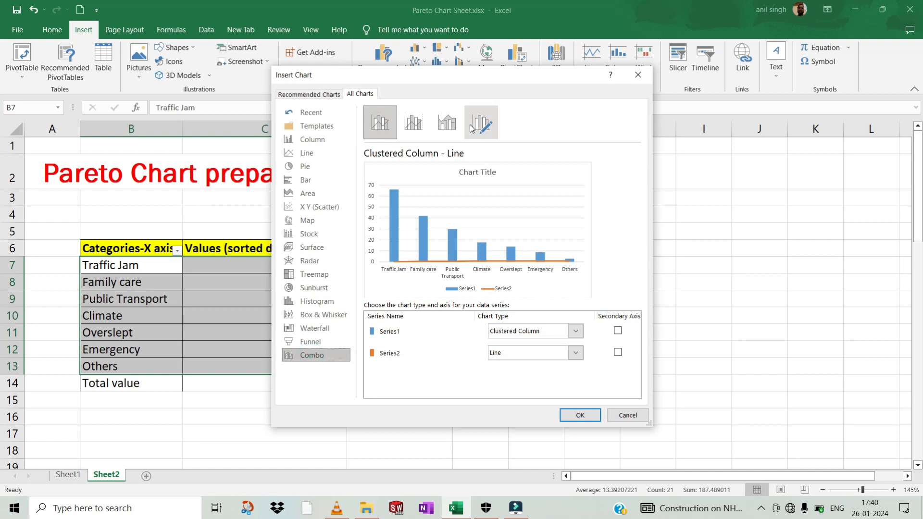
pyautogui.click(417, 120)
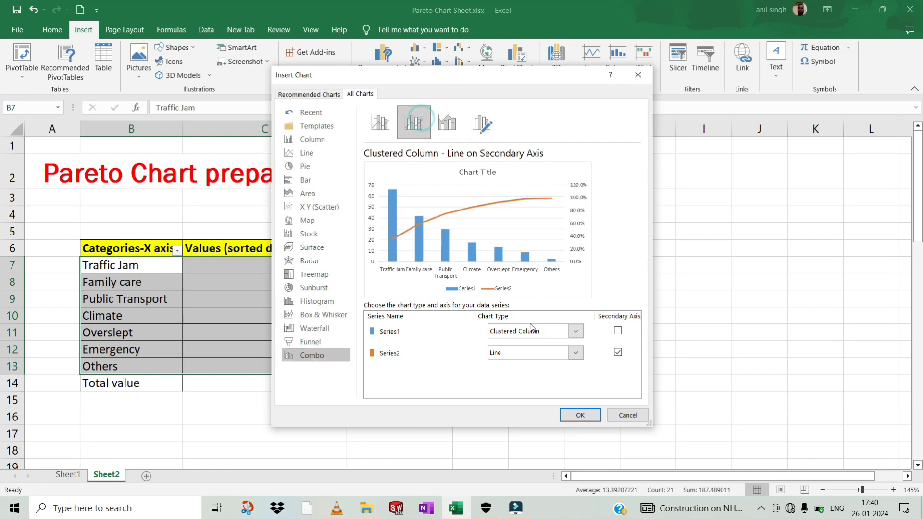
pyautogui.click(580, 416)
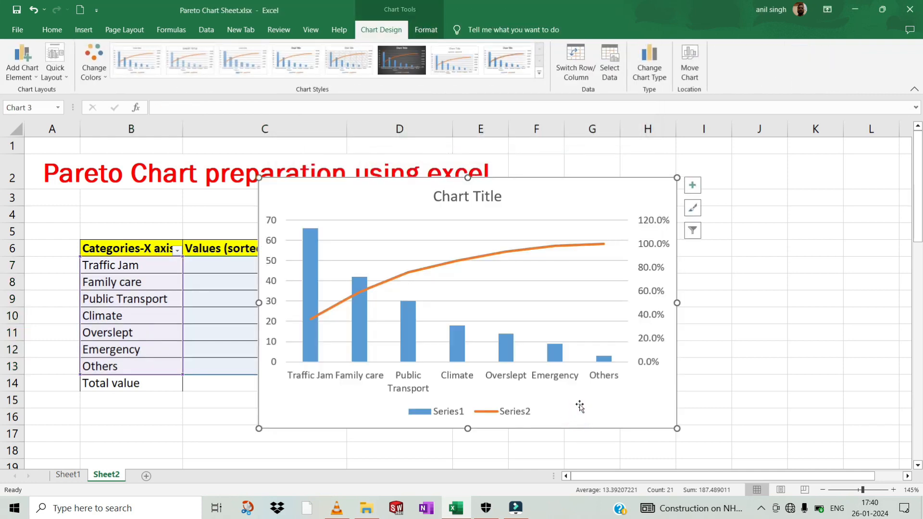
# - Place the combo chart beside the data table at a narrower width and apply the dark-background chart style
pyautogui.moveTo(585, 198); pyautogui.dragTo(807, 197)
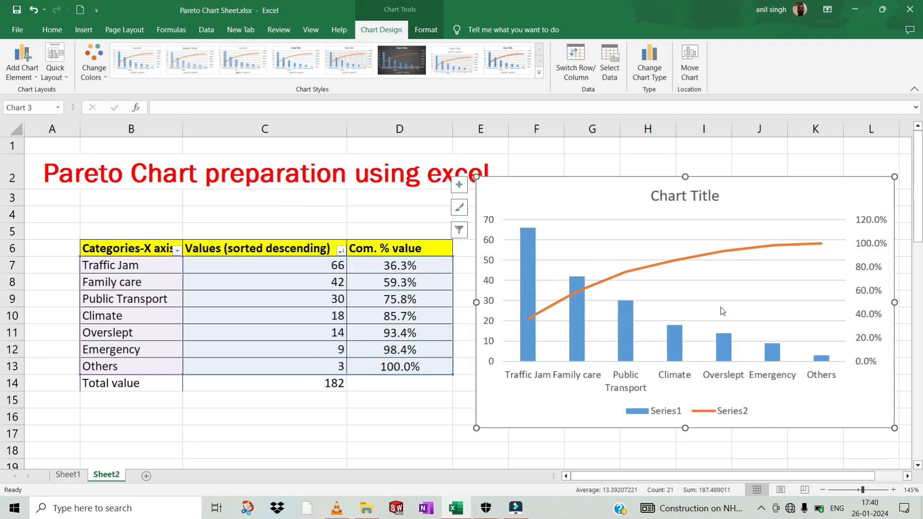
pyautogui.moveTo(895, 429); pyautogui.dragTo(834, 442)
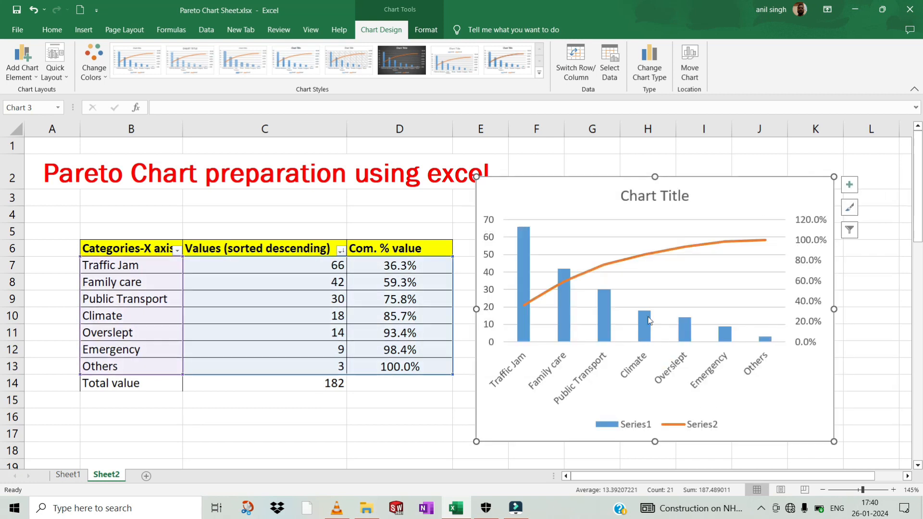
pyautogui.click(410, 68)
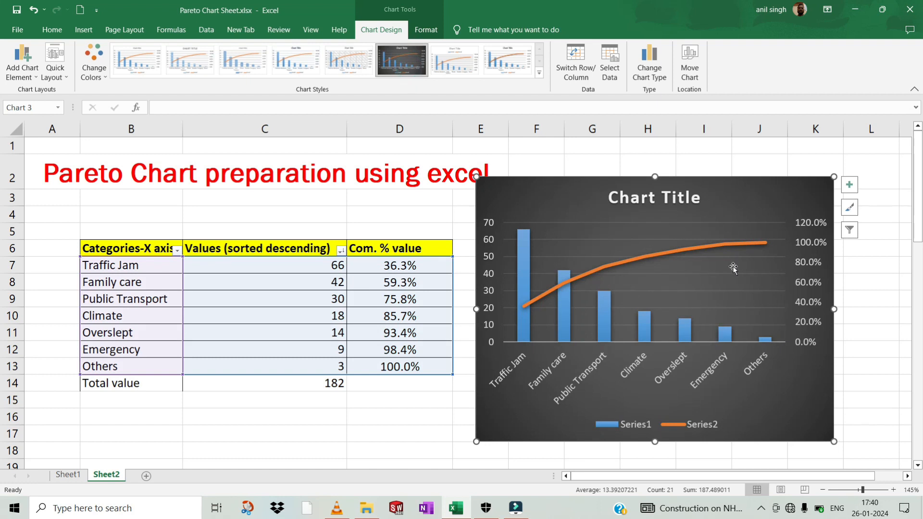
pyautogui.moveTo(727, 204); pyautogui.dragTo(753, 208)
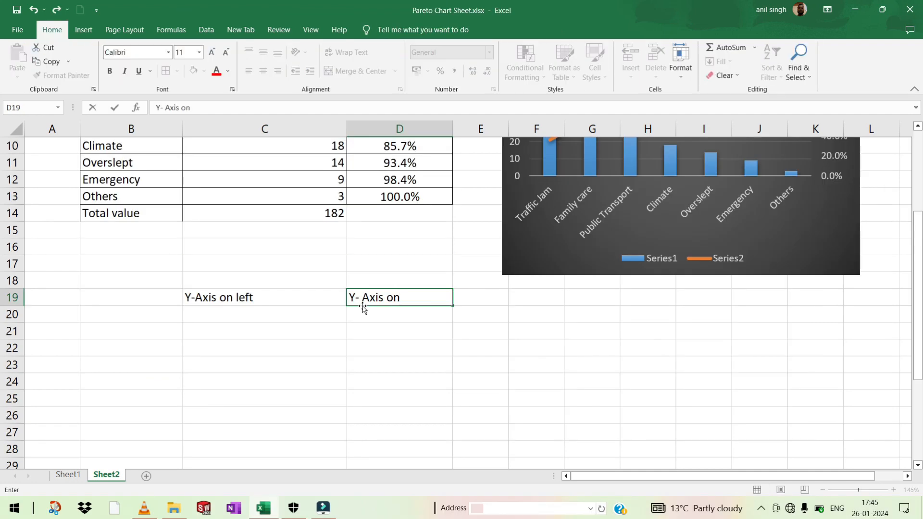
# - Complete the D19 heading so it reads "Y- Axis on Right"
pyautogui.write('R')
pyautogui.write('gh')
pyautogui.scroll(1, 363, 307)
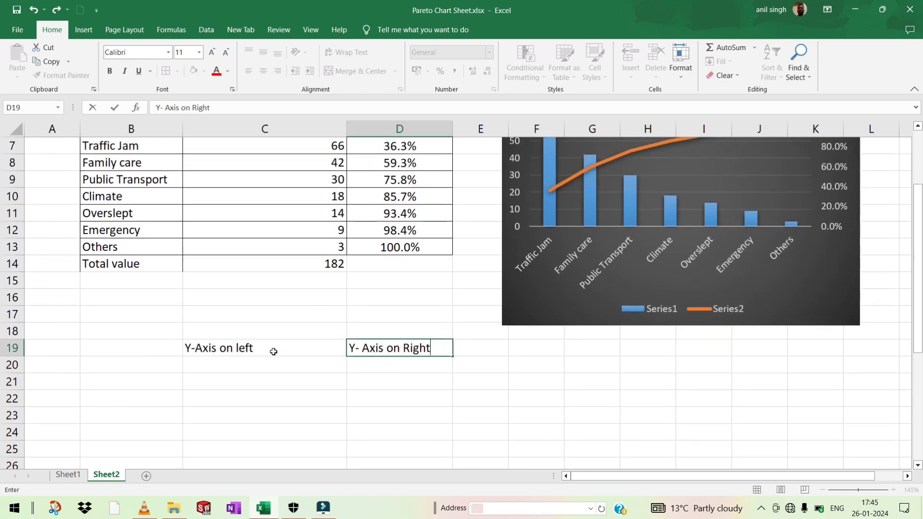
pyautogui.click(321, 368)
pyautogui.click(406, 376)
pyautogui.click(272, 367)
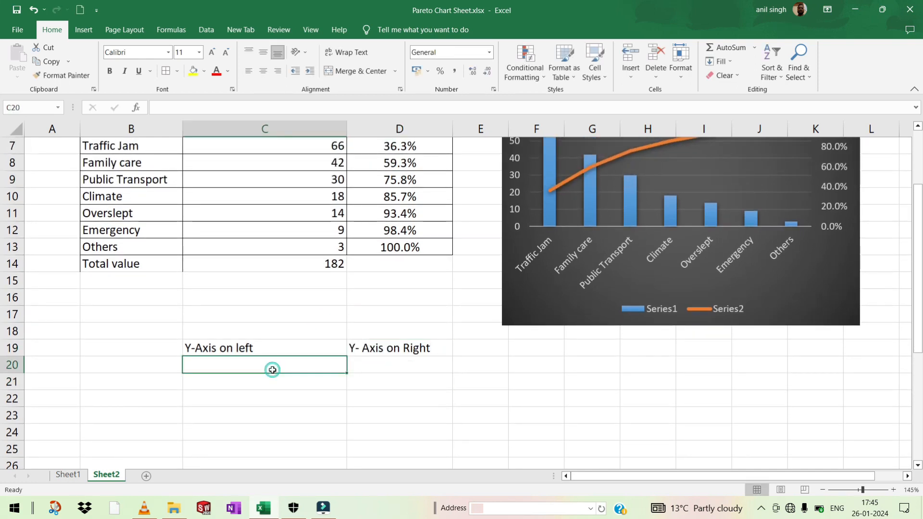
# - Enter 10% in D20 and 20% in D21, and extend the series down to 100% in D29
pyautogui.click(380, 364)
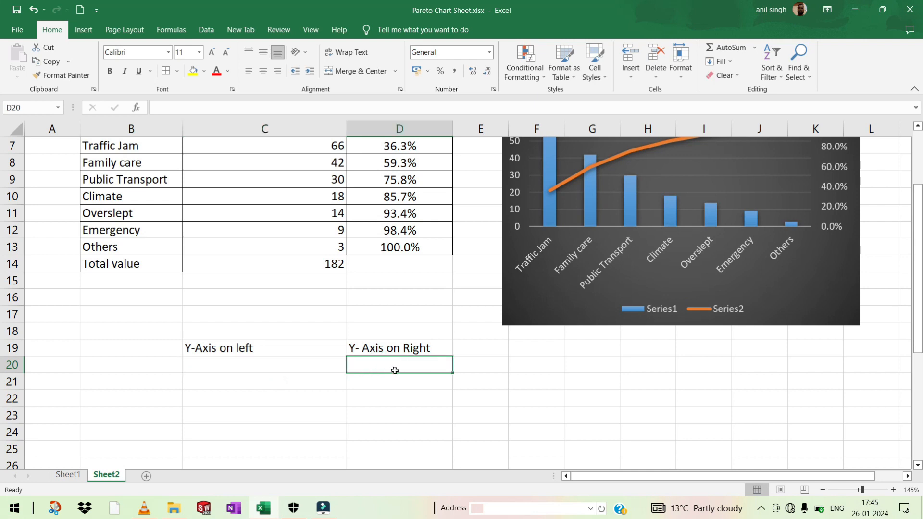
pyautogui.write('10')
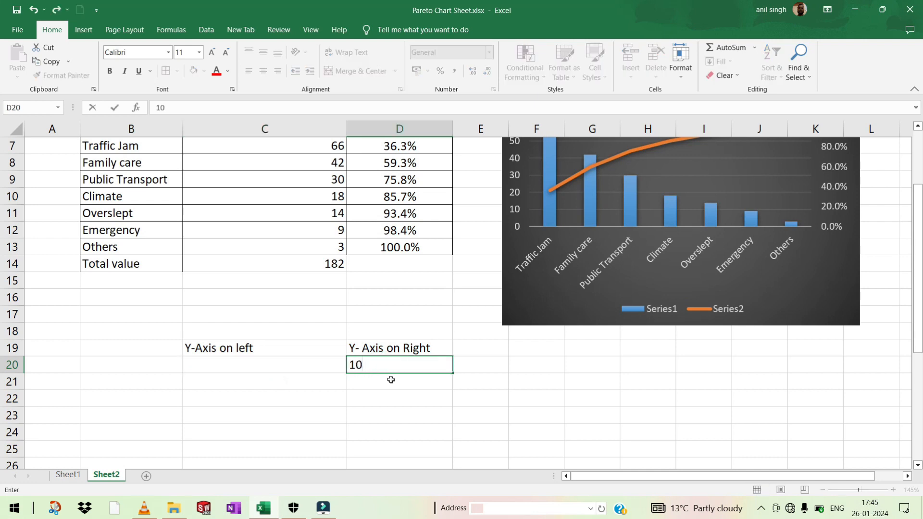
pyautogui.write('%')
pyautogui.press('Return')
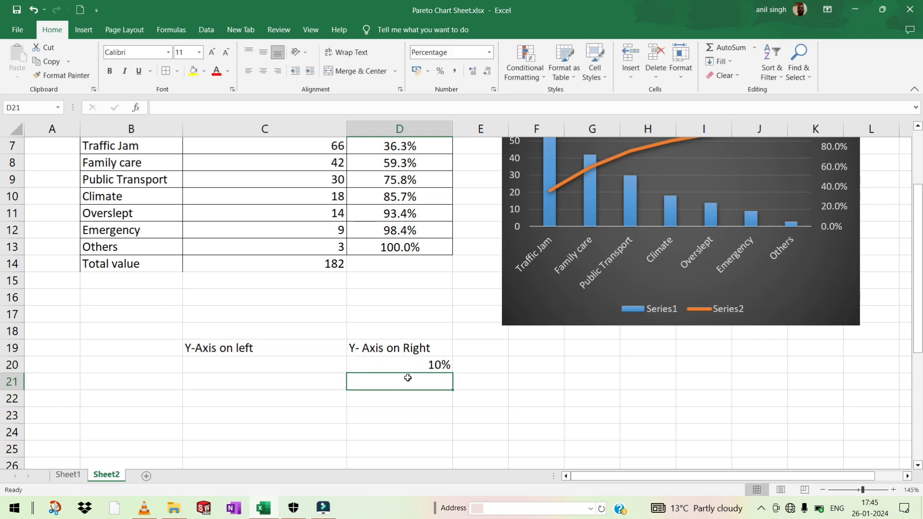
pyautogui.write('20%')
pyautogui.press('Return')
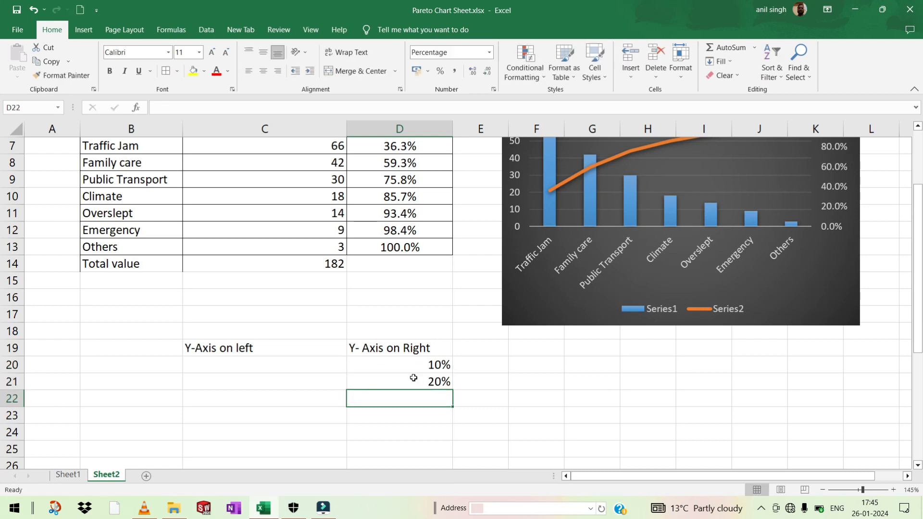
pyautogui.moveTo(439, 365); pyautogui.dragTo(447, 467)
pyautogui.click(505, 421)
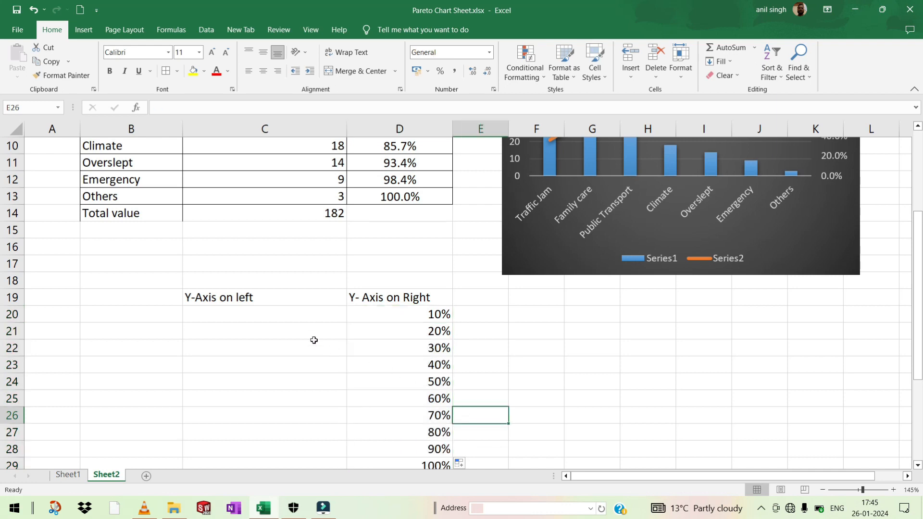
# - Enter the formula =D20*C14 in C20 under "Y-Axis on left"
pyautogui.click(243, 314)
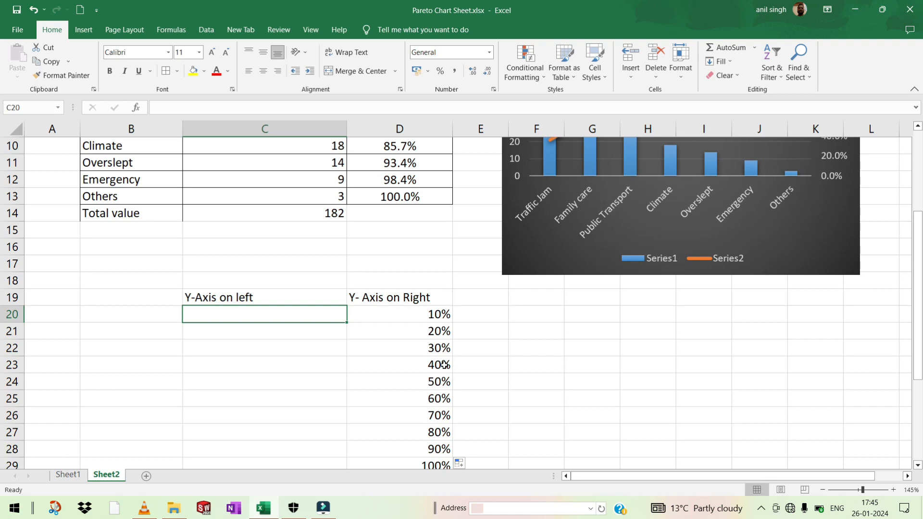
pyautogui.write('=')
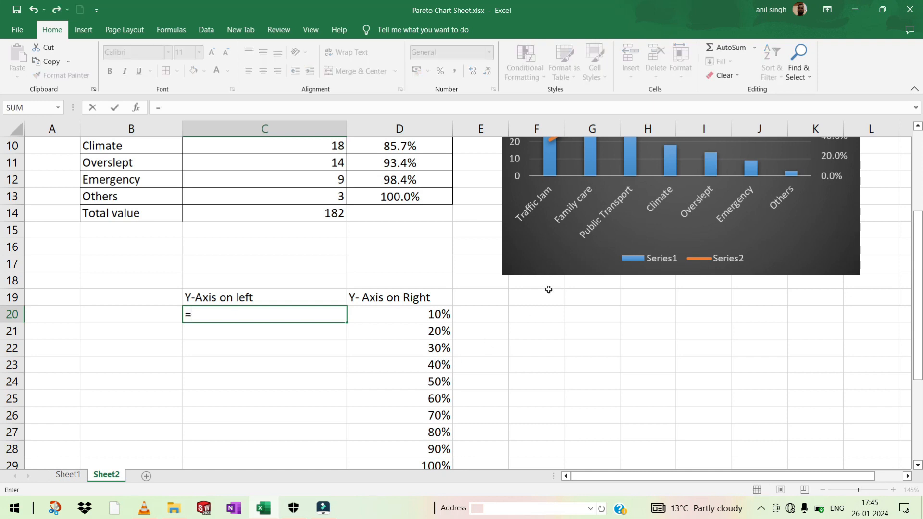
pyautogui.click(446, 315)
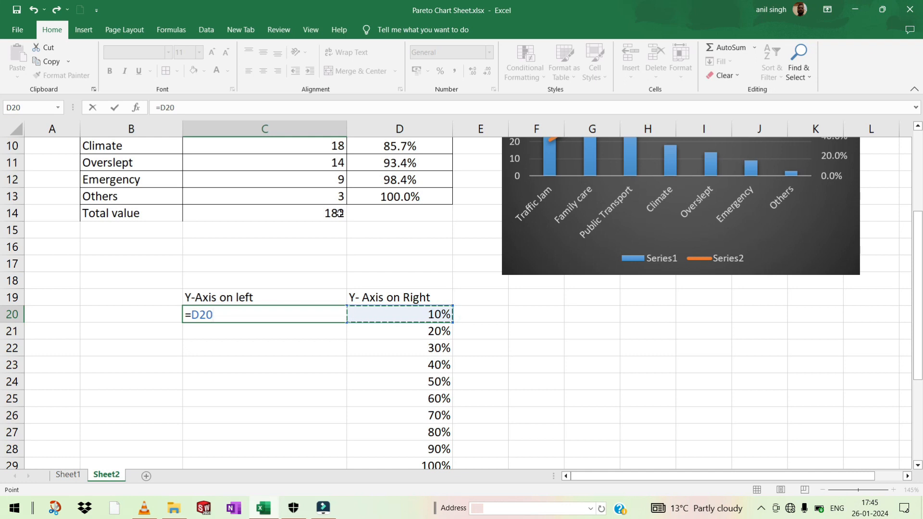
pyautogui.write('*')
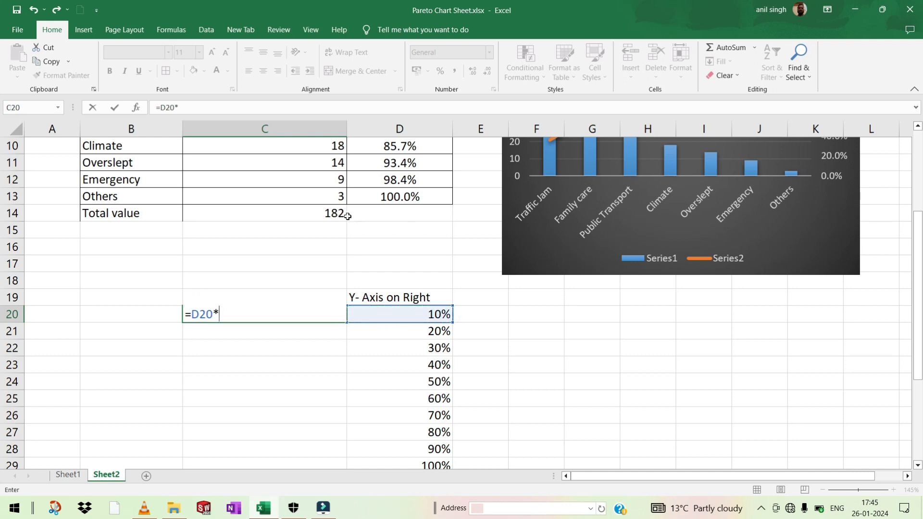
pyautogui.click(342, 214)
pyautogui.press('Return')
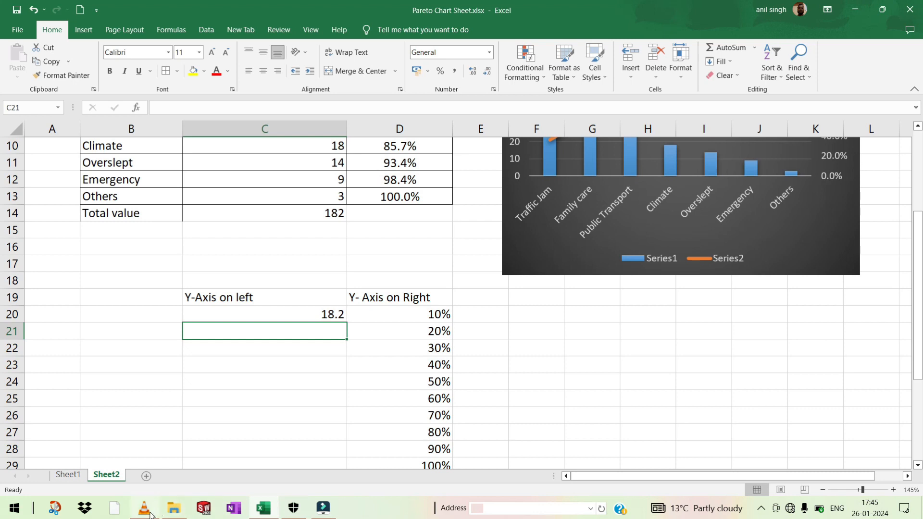
# - Make the C14 reference in the C20 formula absolute so it reads =D20*$C$14
pyautogui.click(333, 317)
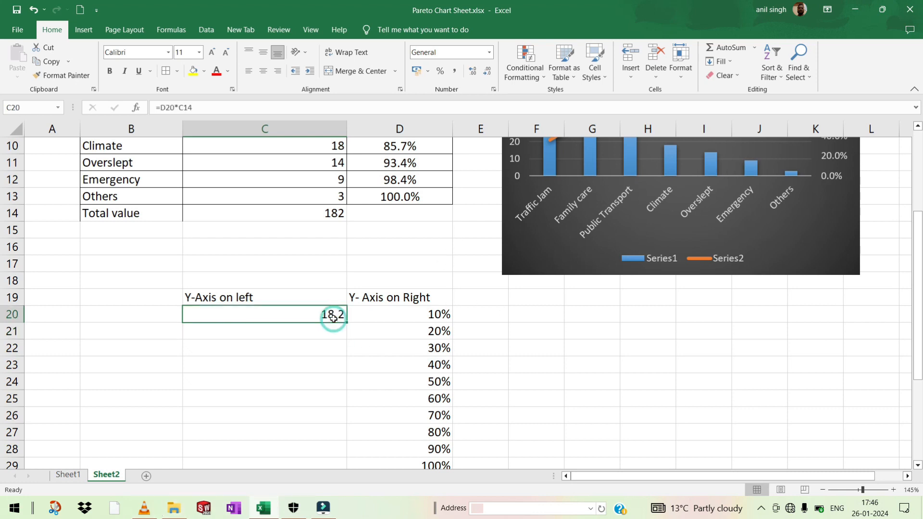
pyautogui.doubleClick(333, 318)
pyautogui.click(188, 110)
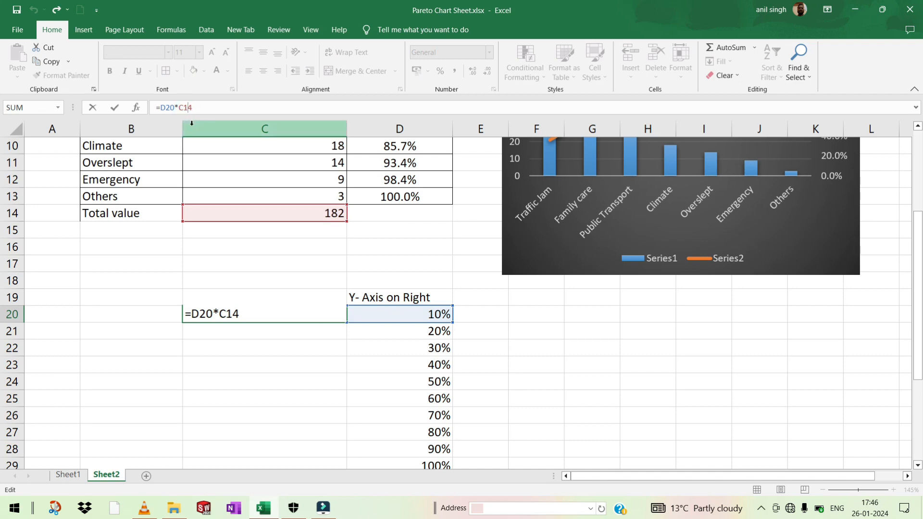
pyautogui.press('F4')
pyautogui.press('Return')
pyautogui.click(295, 346)
pyautogui.doubleClick(336, 313)
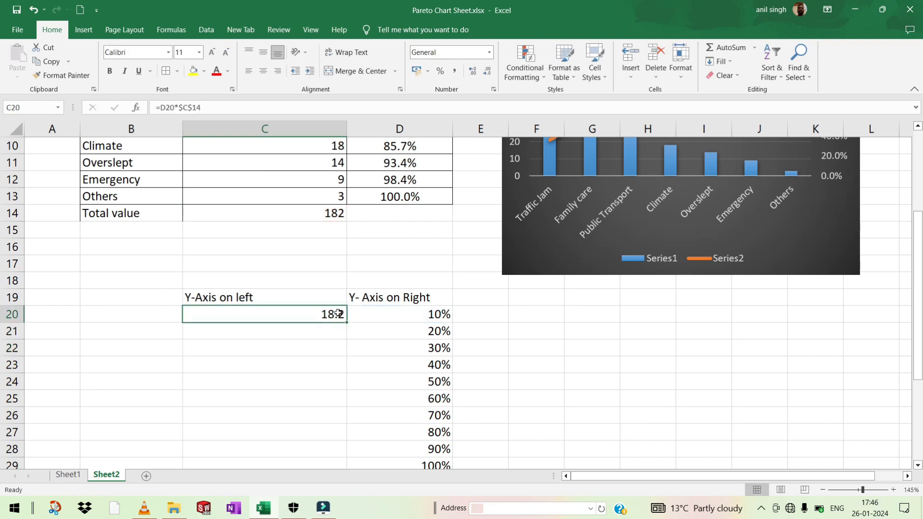
# - Fill the C20 formula down through C29 alongside the 10% to 100% values
pyautogui.click(322, 349)
pyautogui.click(334, 315)
pyautogui.moveTo(346, 321); pyautogui.dragTo(355, 439)
pyautogui.click(532, 392)
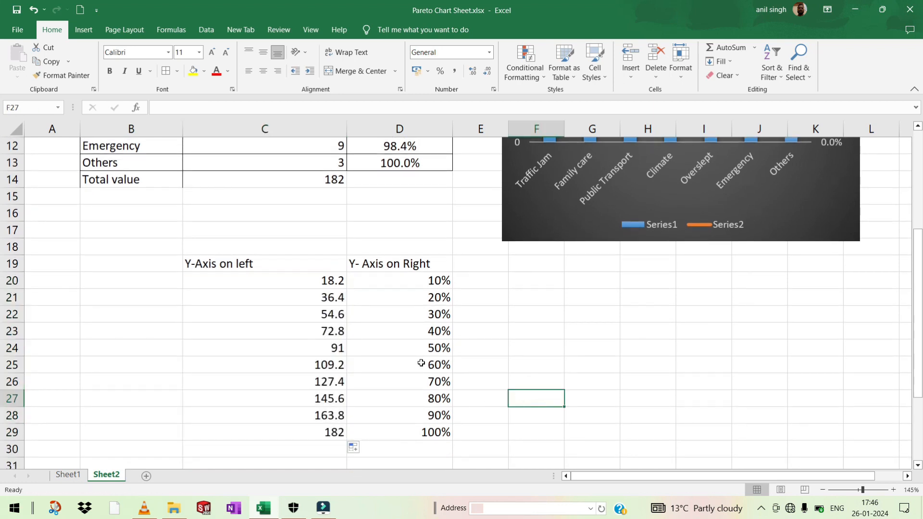
# - Open the axis formatting options for the chart's left value axis
pyautogui.scroll(3, 552, 370)
pyautogui.scroll(-2, 551, 373)
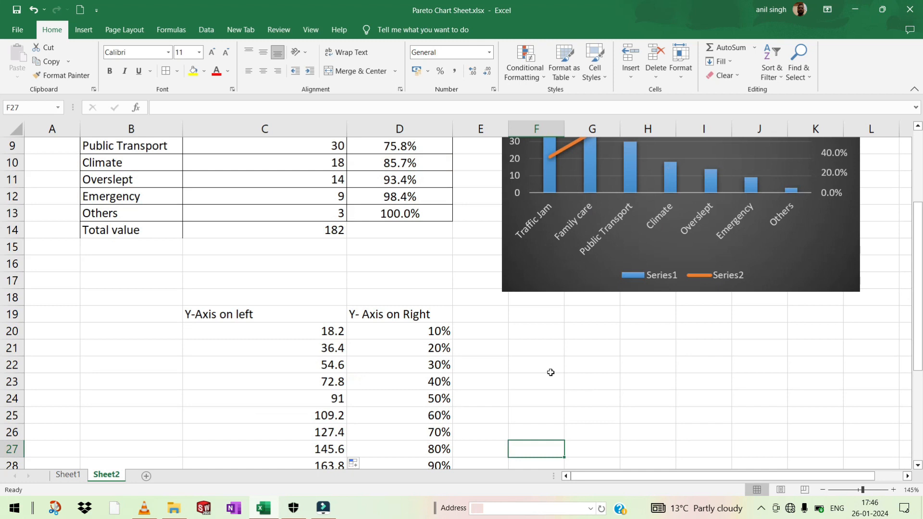
pyautogui.scroll(3, 550, 373)
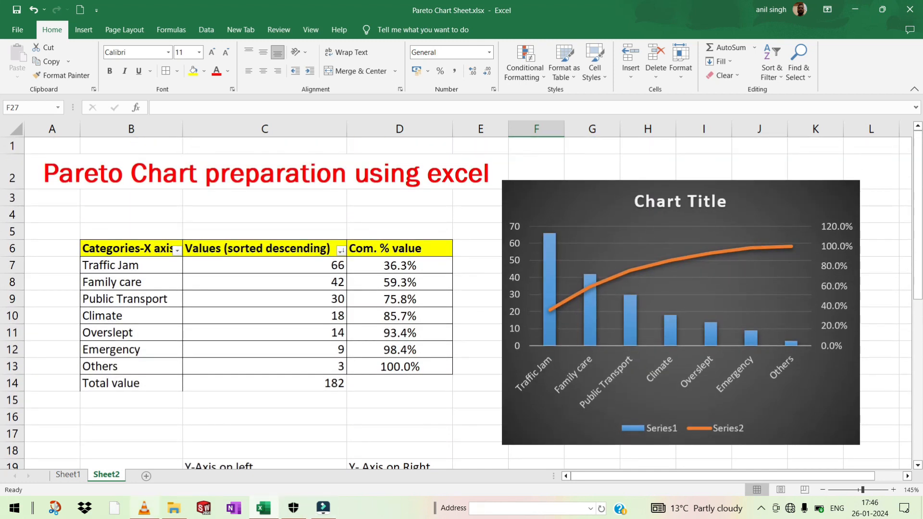
pyautogui.scroll(-1, 453, 354)
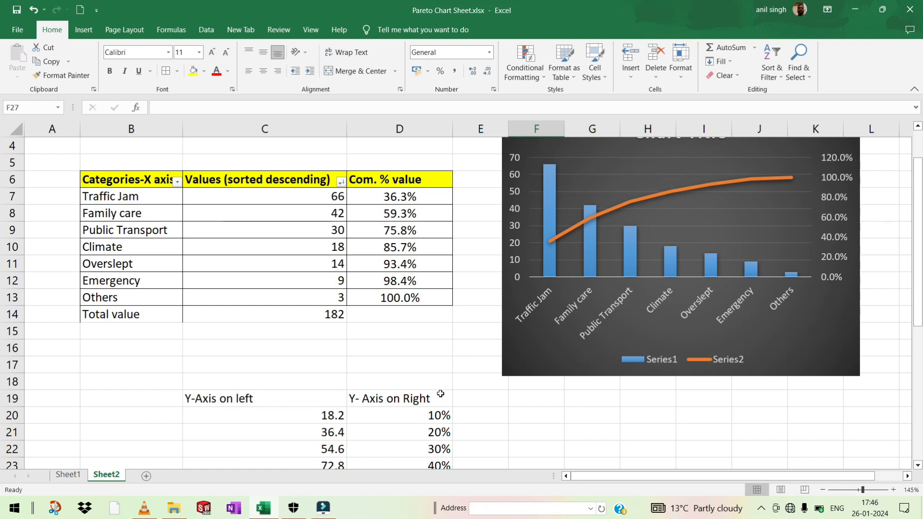
pyautogui.scroll(-3, 441, 393)
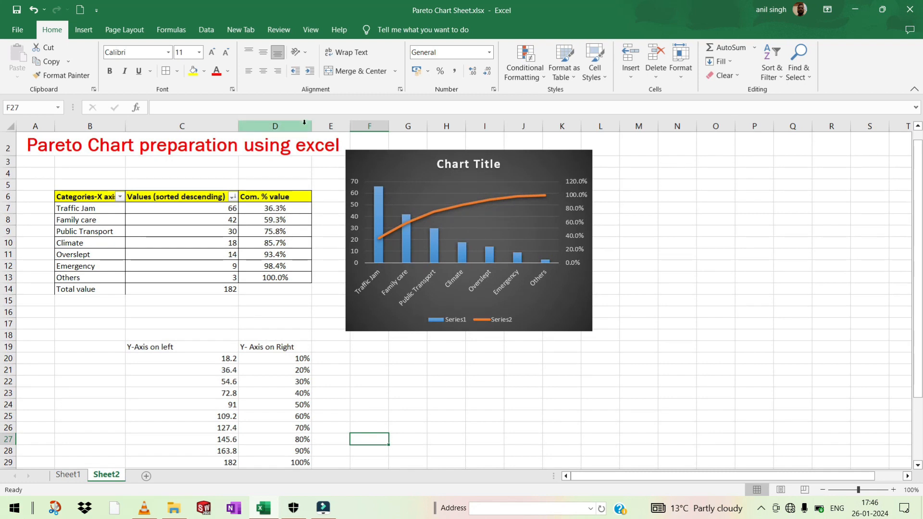
pyautogui.click(355, 224)
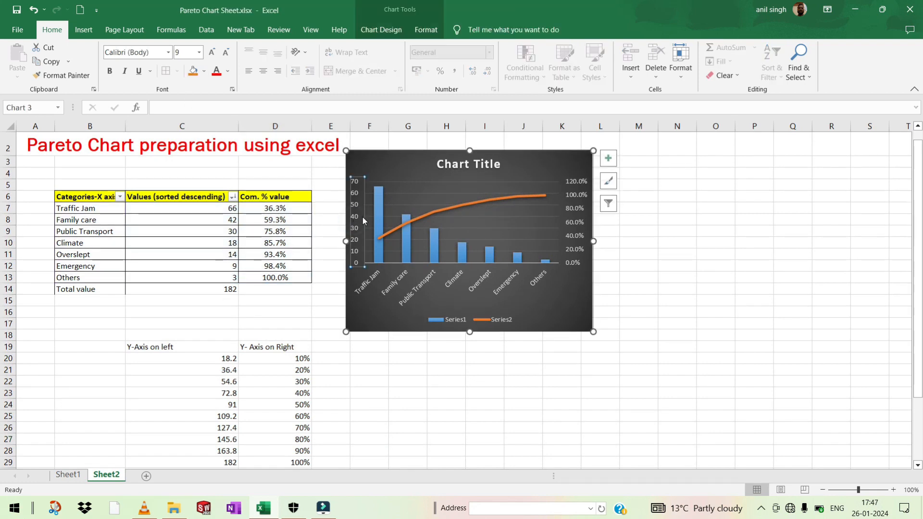
pyautogui.doubleClick(363, 217)
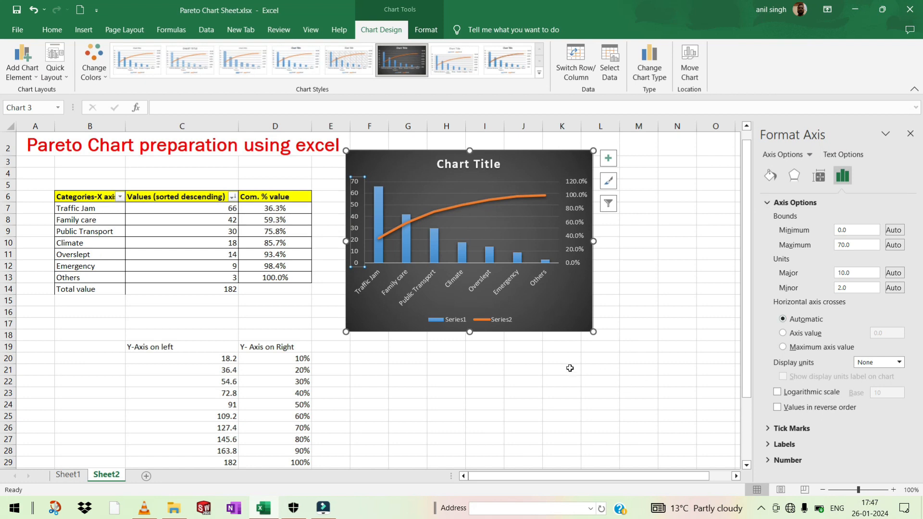
# - Try a maximum bound of 18.2 on the chart's left value axis
pyautogui.click(861, 246)
pyautogui.moveTo(860, 247); pyautogui.dragTo(822, 247)
pyautogui.write('18.2')
pyautogui.press('Return')
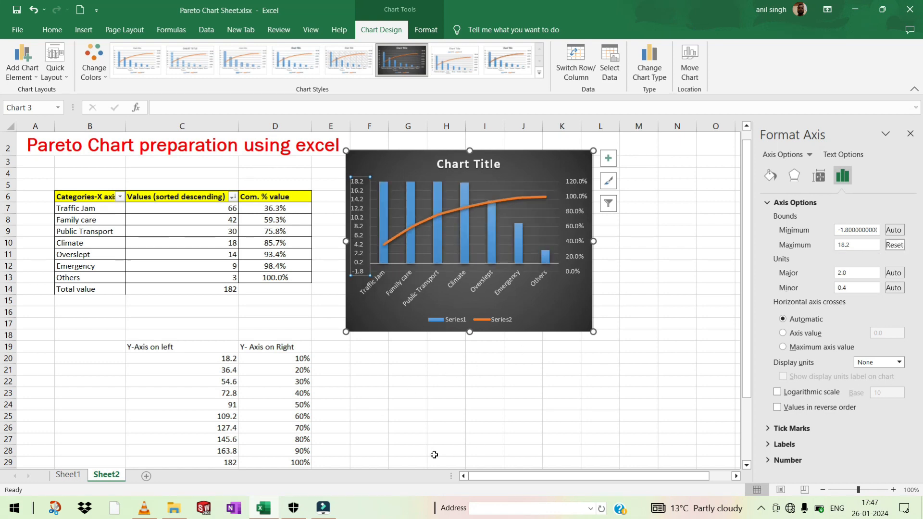
# - Set the left value axis's maximum bound to 182
pyautogui.scroll(-1, 320, 419)
pyautogui.scroll(2, 464, 385)
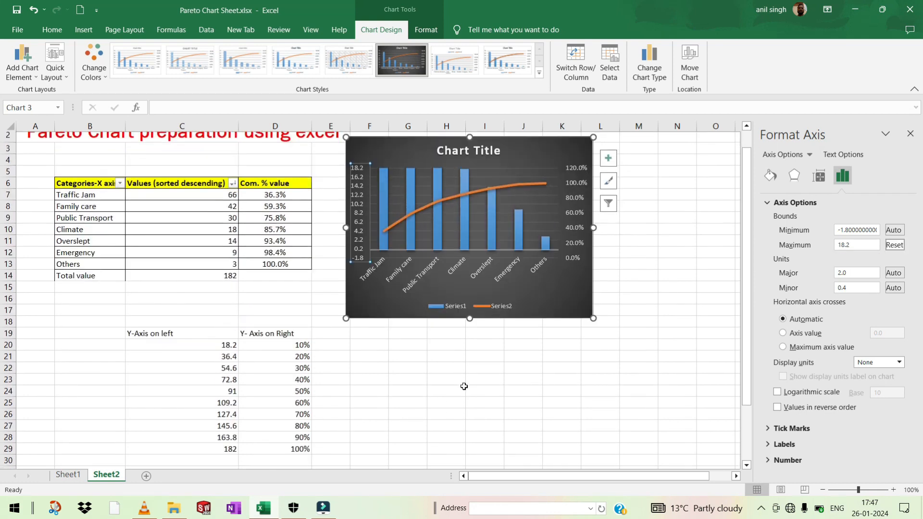
pyautogui.doubleClick(848, 246)
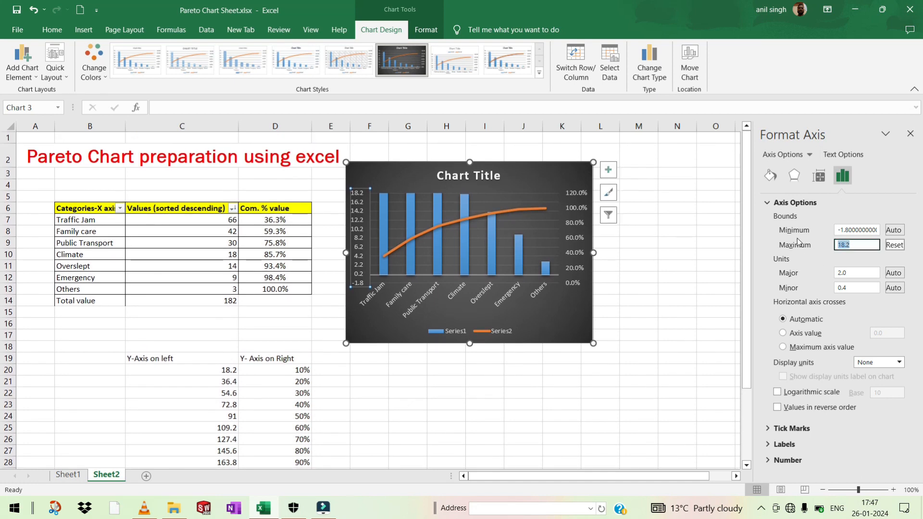
pyautogui.write('1')
pyautogui.scroll(-2, 568, 342)
pyautogui.write('82')
pyautogui.click(866, 275)
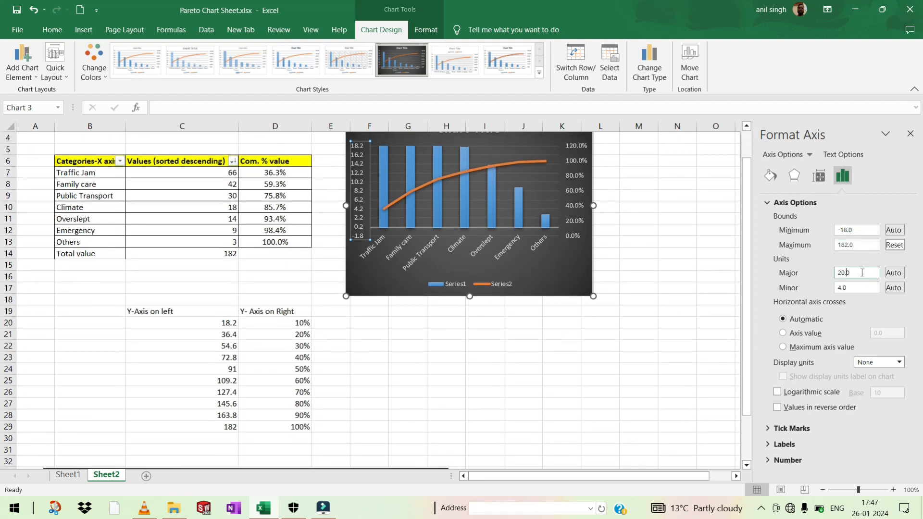
# - Set the left value axis's major unit to 18.2, matching the first value under "Y-Axis on left"
pyautogui.click(850, 278)
pyautogui.moveTo(850, 274); pyautogui.dragTo(825, 272)
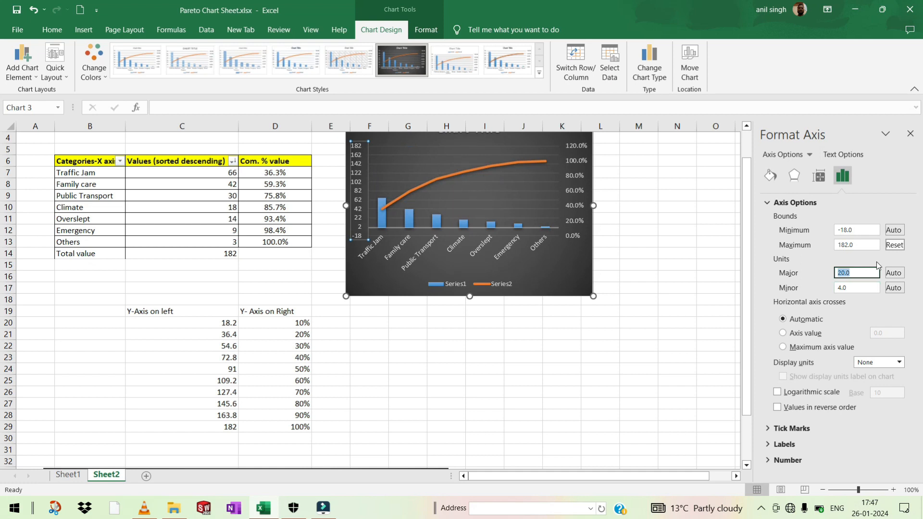
pyautogui.click(231, 323)
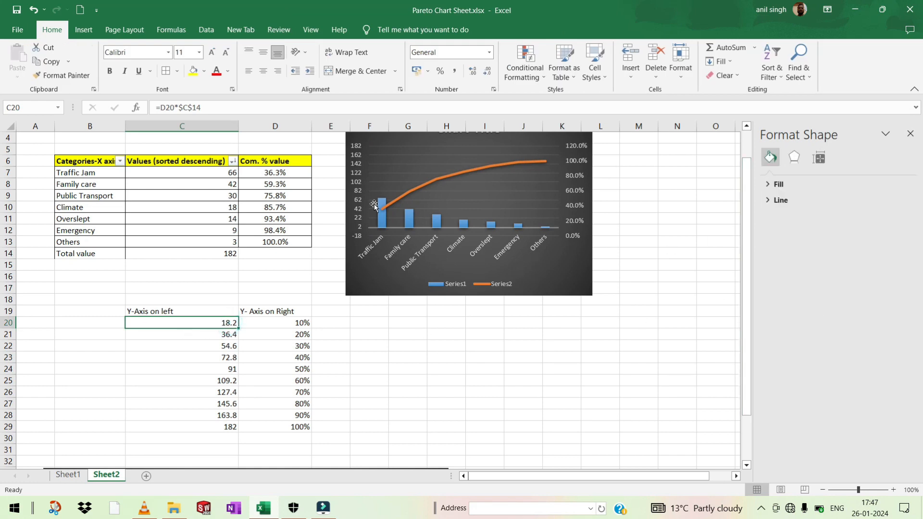
pyautogui.click(354, 197)
pyautogui.doubleClick(867, 272)
pyautogui.write('1')
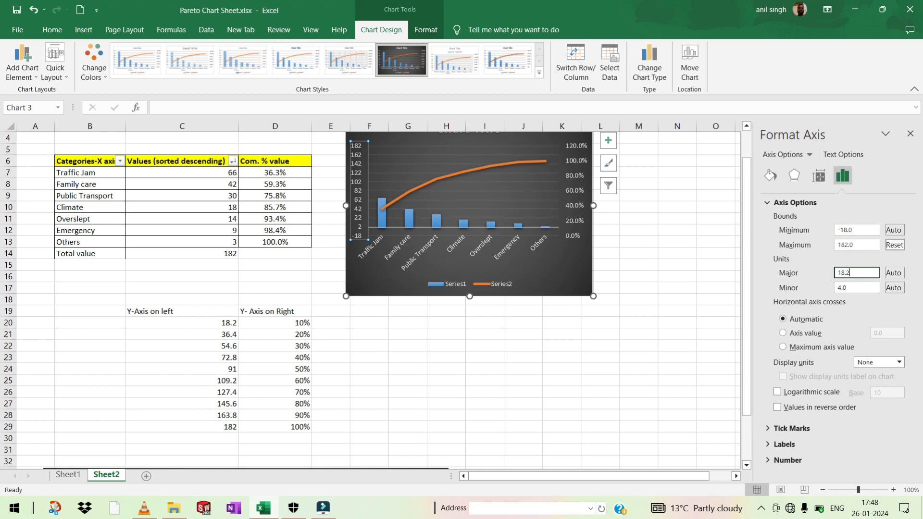
pyautogui.write('8.2')
pyautogui.press('Return')
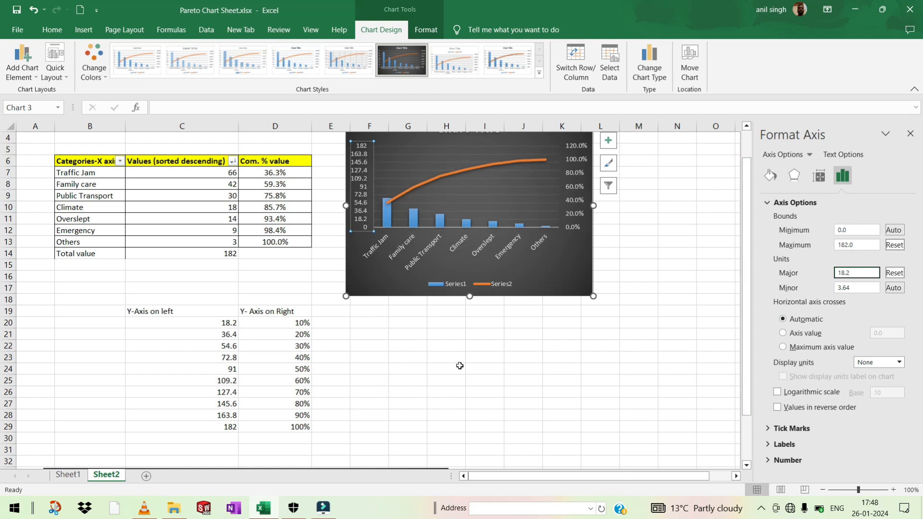
pyautogui.click(705, 239)
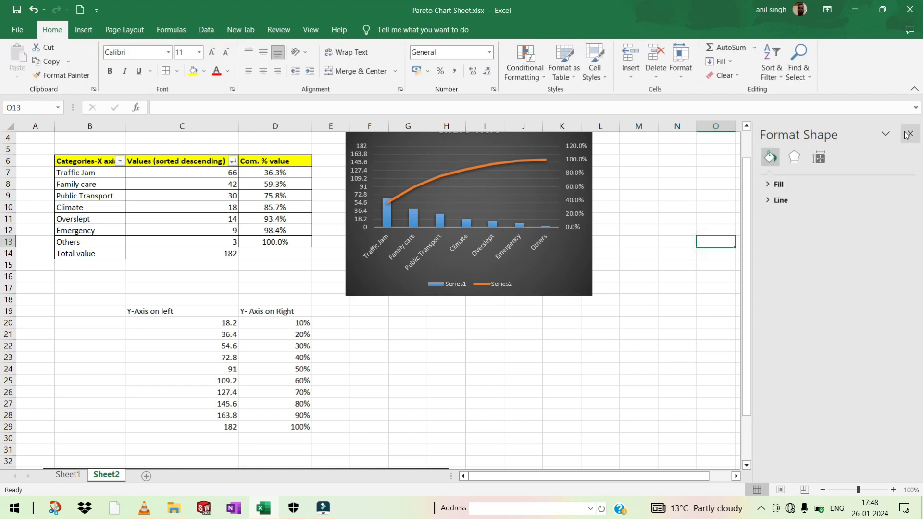
# - Set the right percentage axis's maximum bound to 1.0 and move the chart slightly down and away from the data table
pyautogui.doubleClick(582, 190)
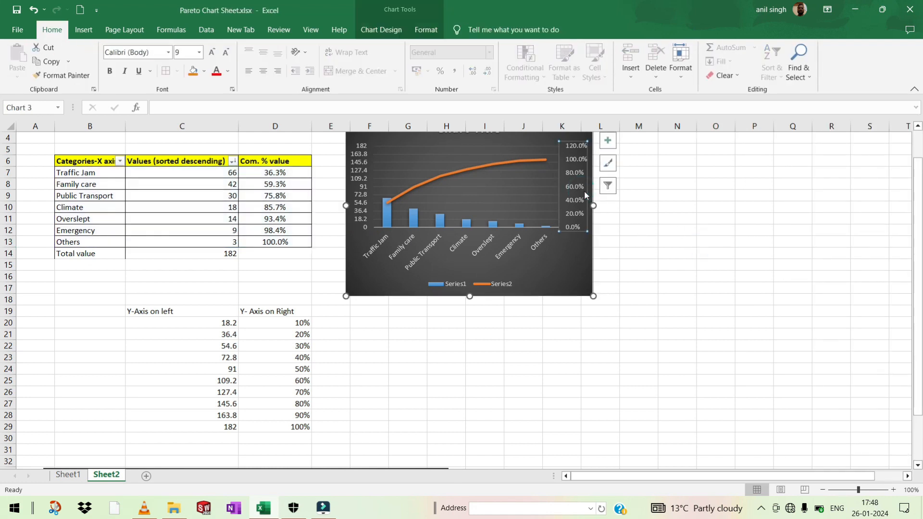
pyautogui.click(850, 246)
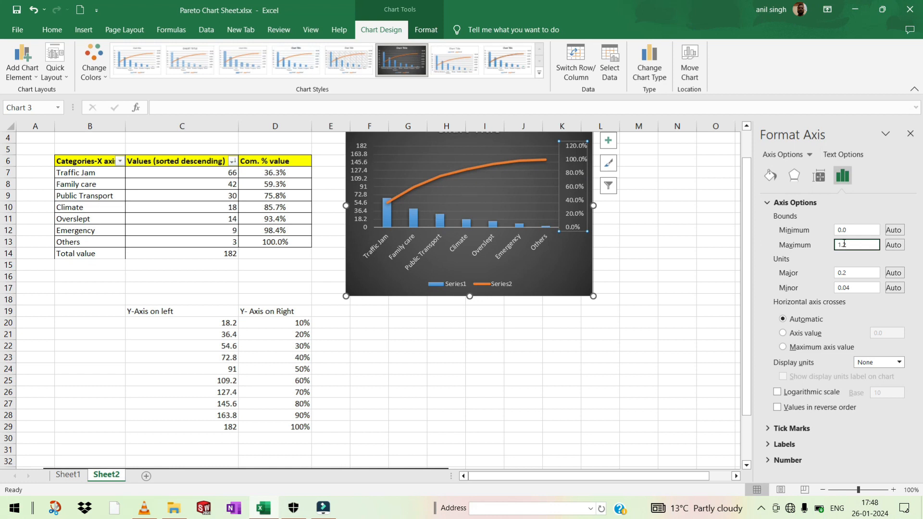
pyautogui.click(837, 231)
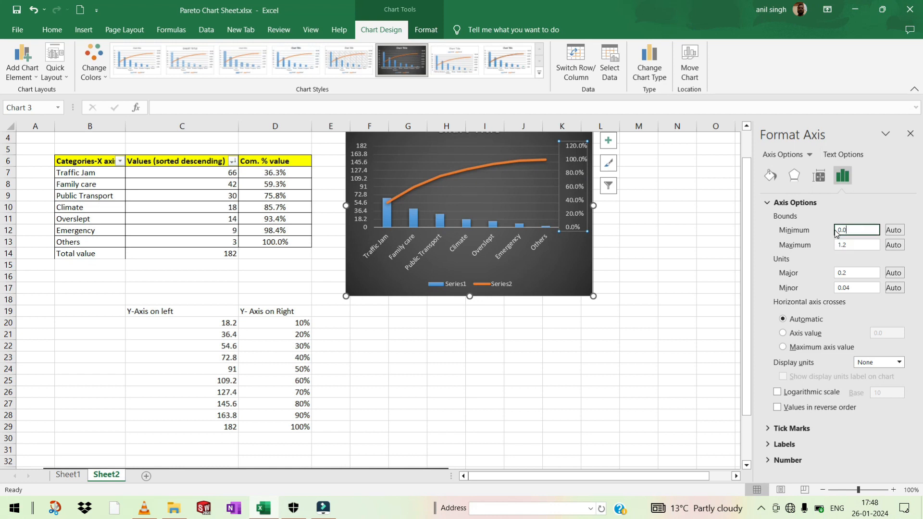
pyautogui.click(855, 246)
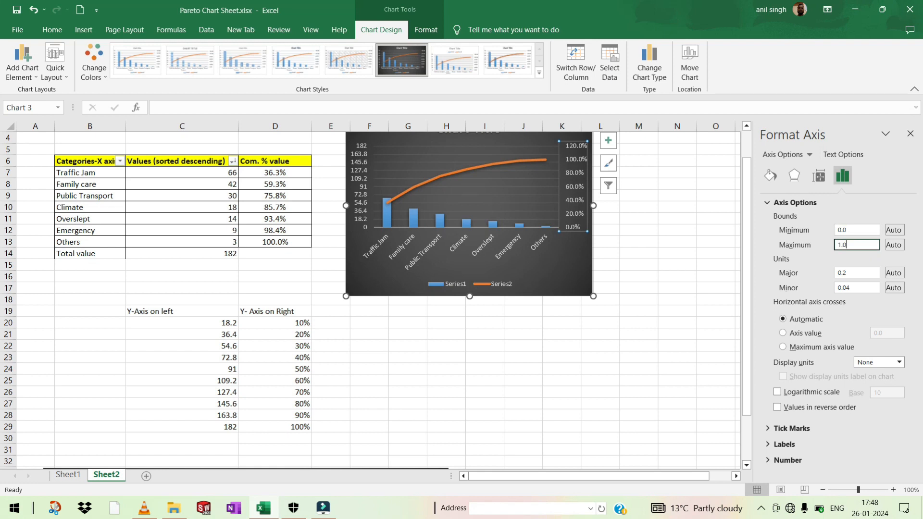
pyautogui.press('Return')
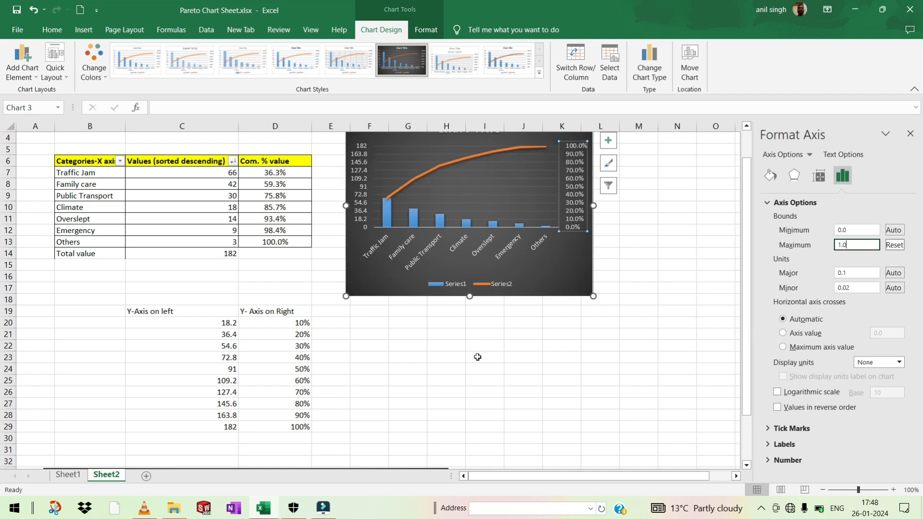
pyautogui.moveTo(536, 271); pyautogui.dragTo(560, 304)
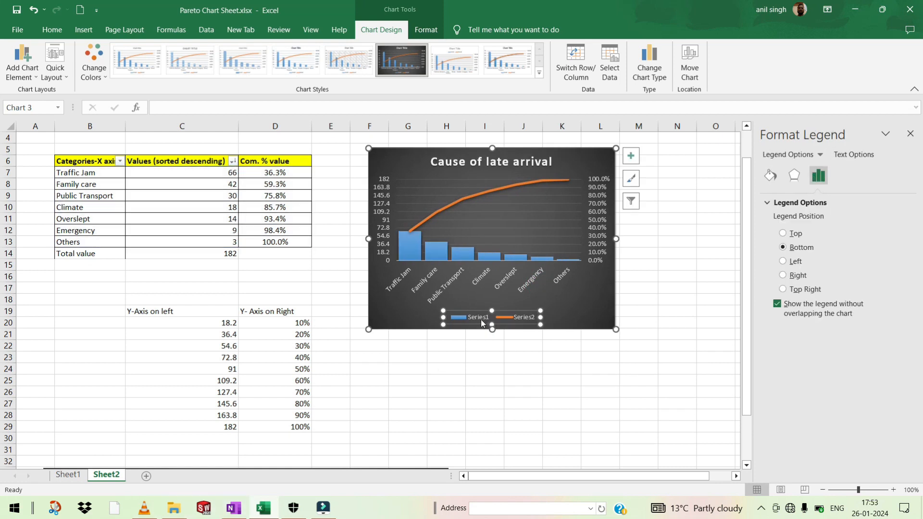
# - Rename the chart's Series1 legend entry as "Values v& Causes" in the chart's data source
pyautogui.rightClick(481, 319)
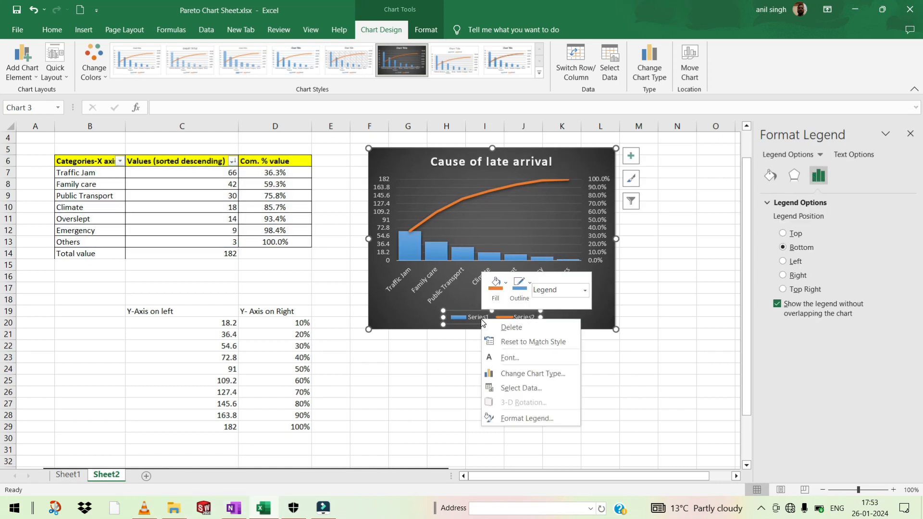
pyautogui.click(521, 388)
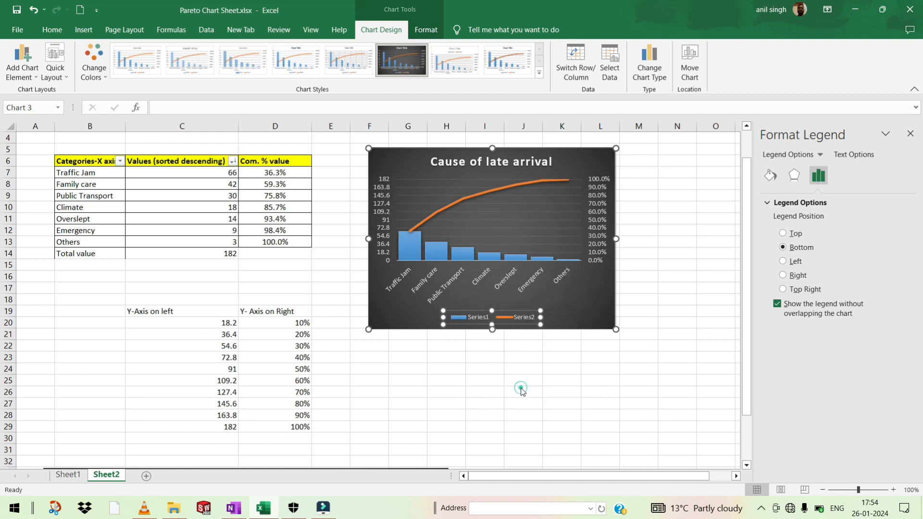
pyautogui.click(106, 267)
pyautogui.click(144, 250)
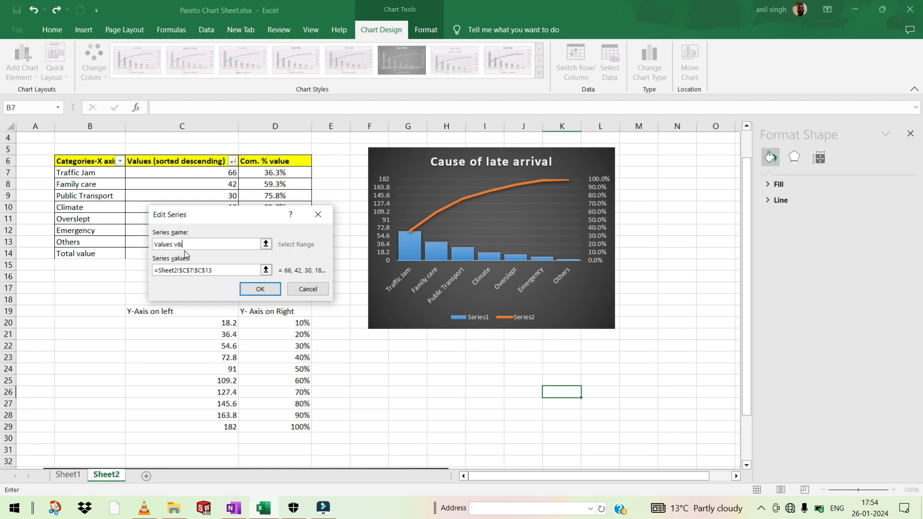
pyautogui.write('Values v& Causes')
pyautogui.click(260, 289)
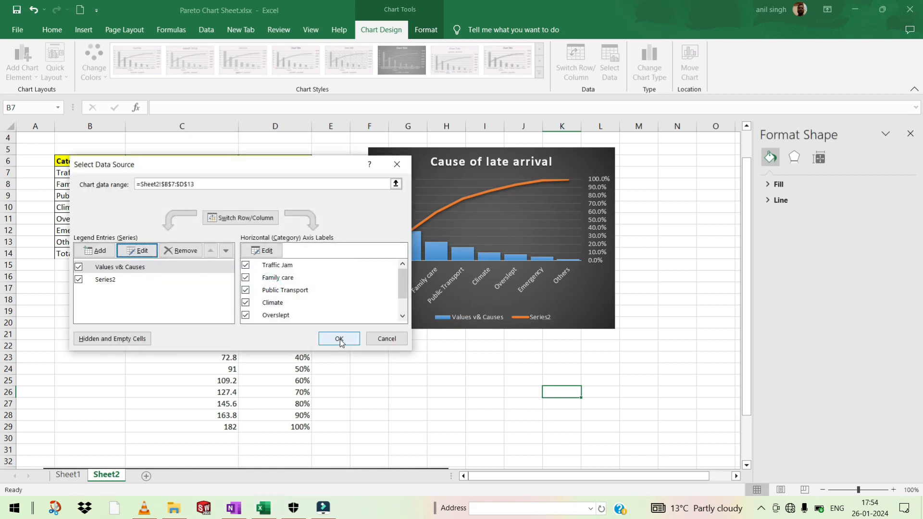
# - Rename the chart's Series2 legend entry as "cumulative %" and apply the data source changes
pyautogui.click(109, 282)
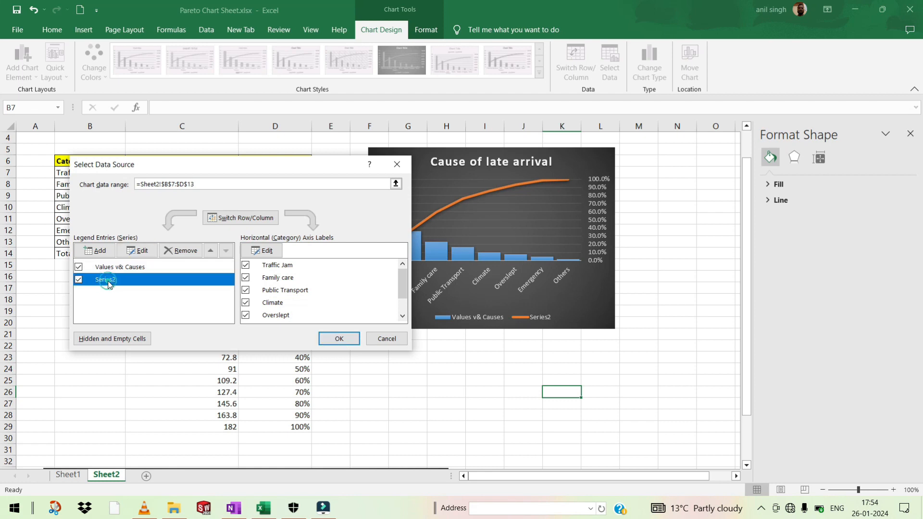
pyautogui.click(137, 251)
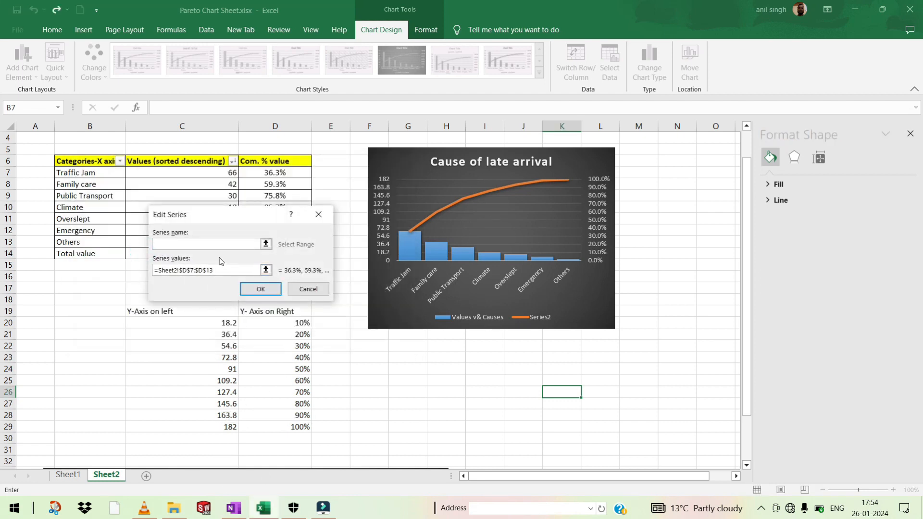
pyautogui.write('cumulative %')
pyautogui.click(260, 289)
pyautogui.click(342, 341)
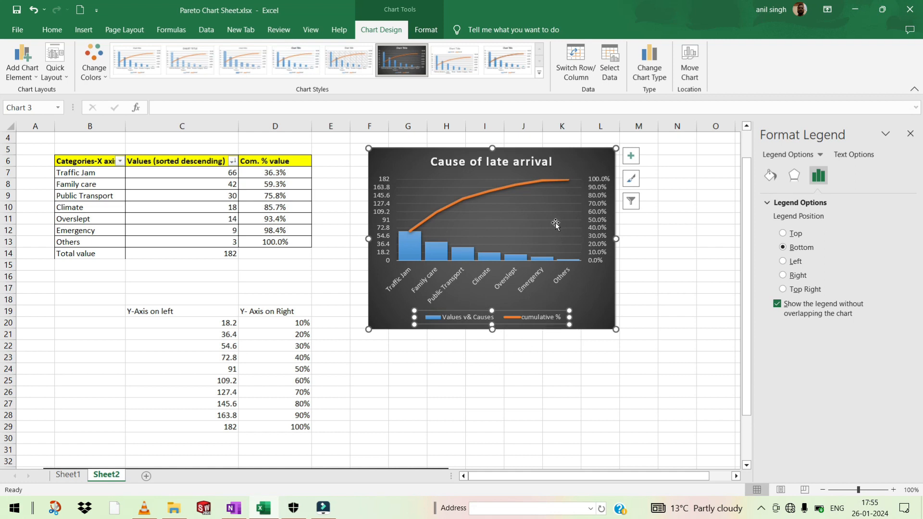
# - Add data labels to the cumulative % line in the chart
pyautogui.click(497, 190)
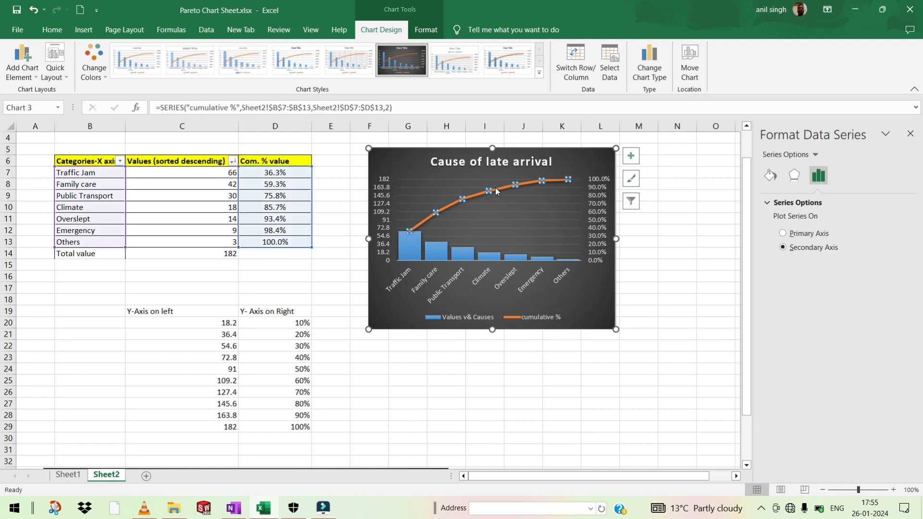
pyautogui.rightClick(495, 190)
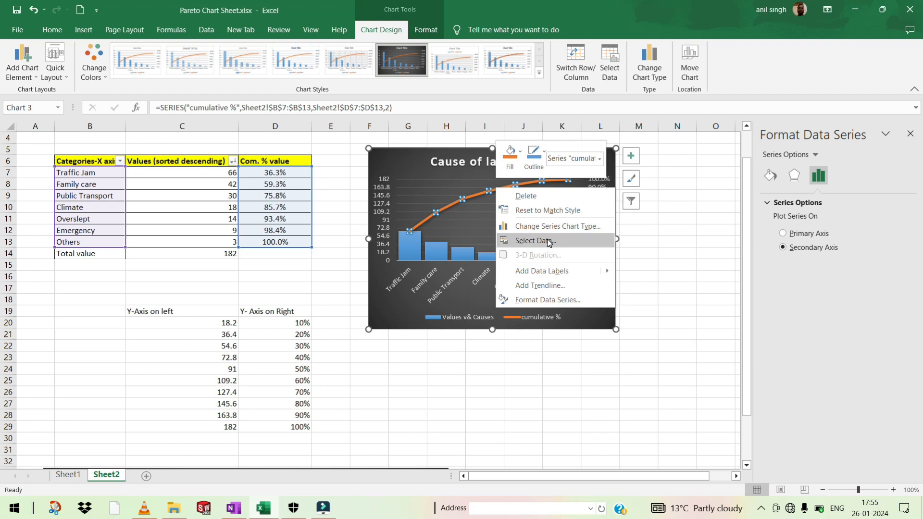
pyautogui.click(558, 272)
pyautogui.click(465, 255)
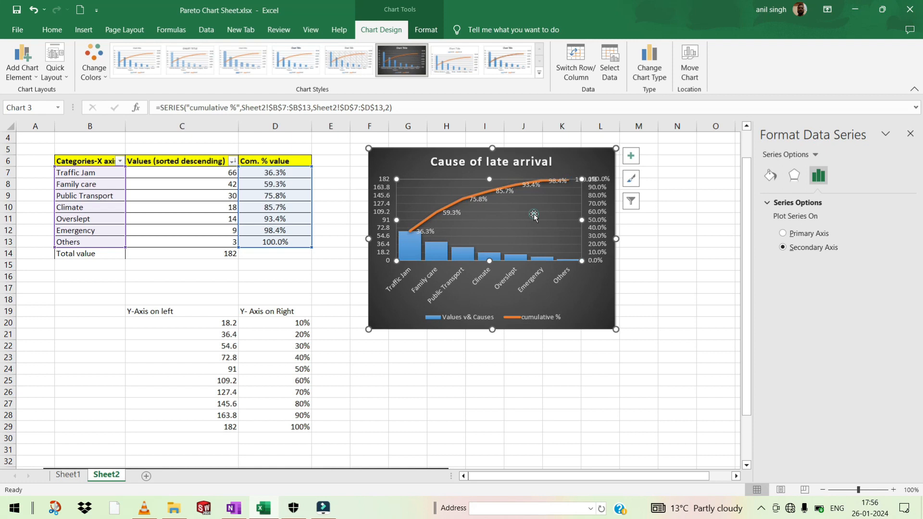
# - Add data labels to the blue Values v& Causes columns in the chart and deselect the chart
pyautogui.click(409, 249)
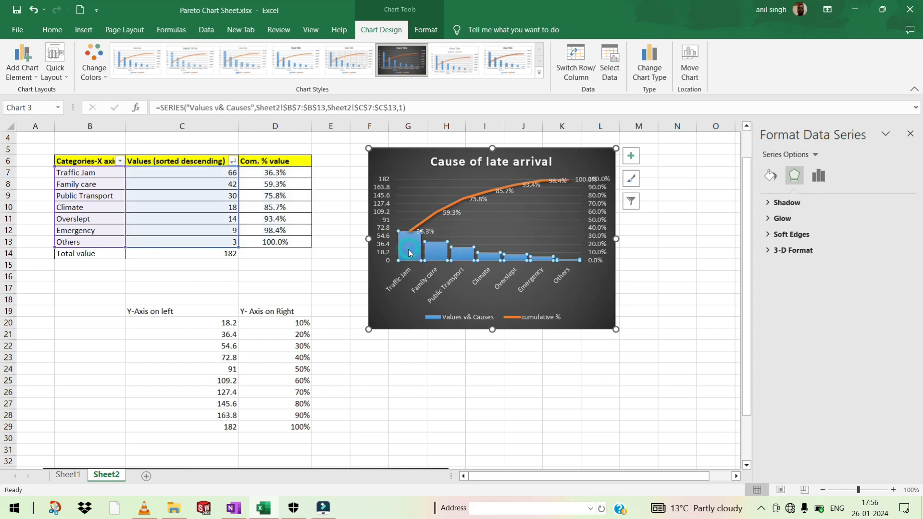
pyautogui.rightClick(408, 249)
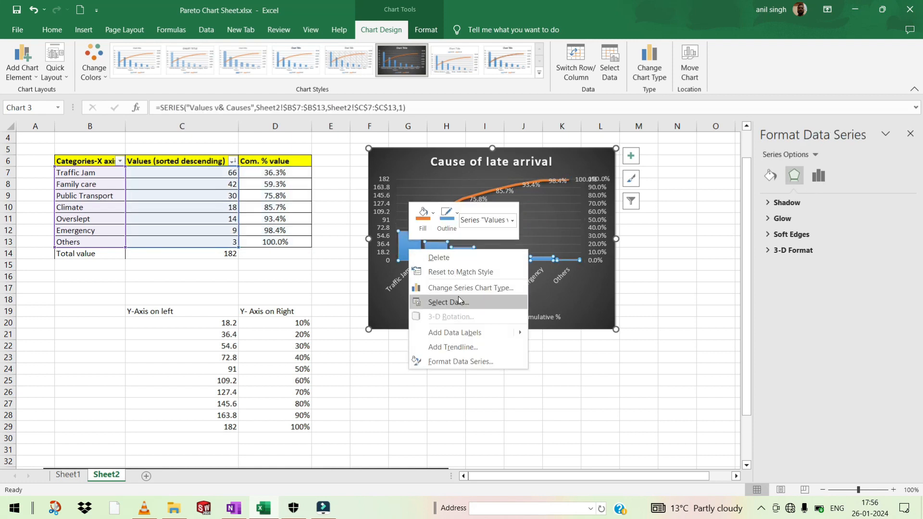
pyautogui.click(512, 330)
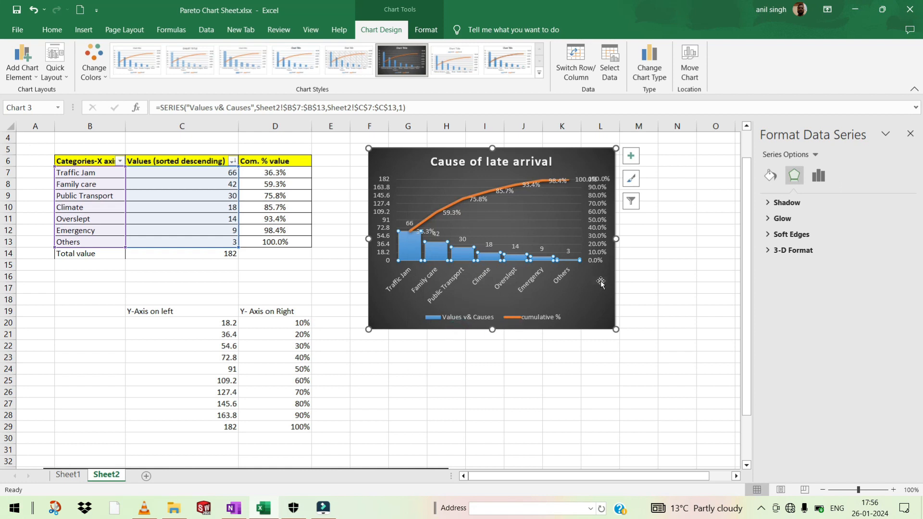
pyautogui.click(633, 285)
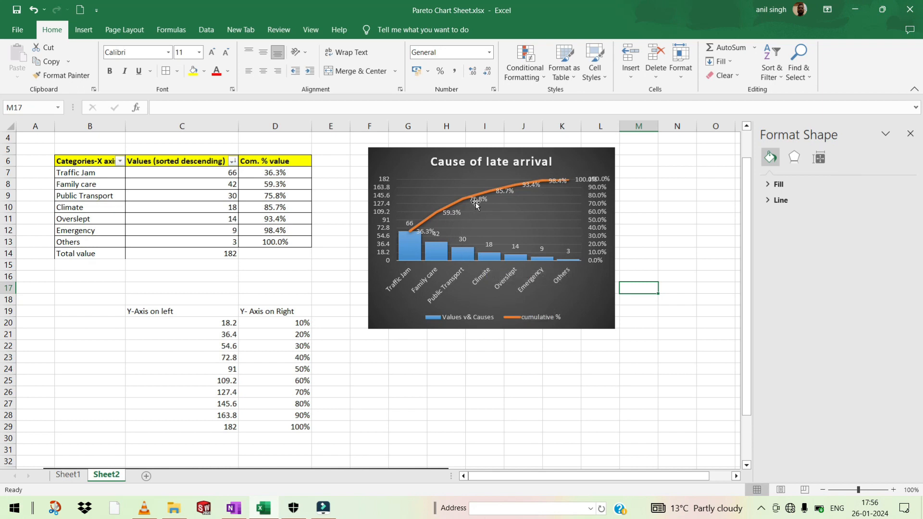
# - Enlarge the chart from its lower corner to end in column M near row 25, and deselect it
pyautogui.click(603, 320)
pyautogui.moveTo(615, 329); pyautogui.dragTo(640, 385)
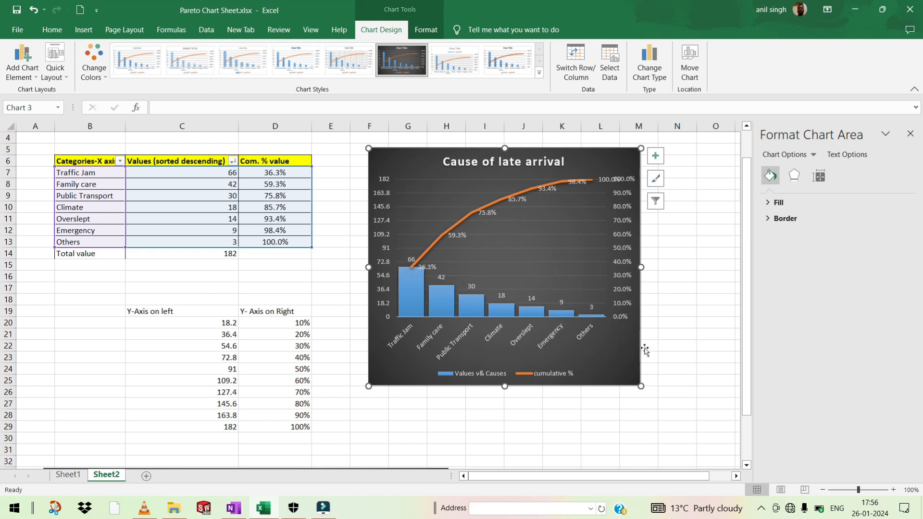
pyautogui.click(686, 333)
pyautogui.click(397, 427)
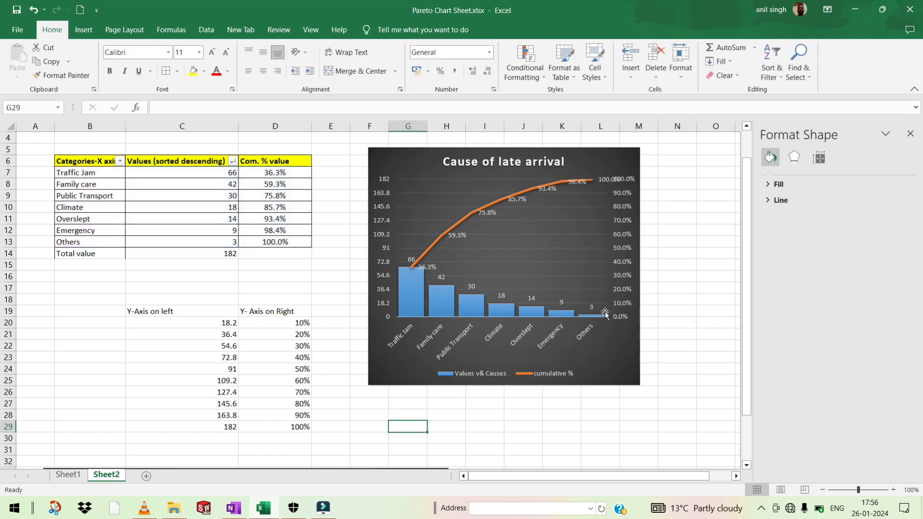
pyautogui.click(660, 263)
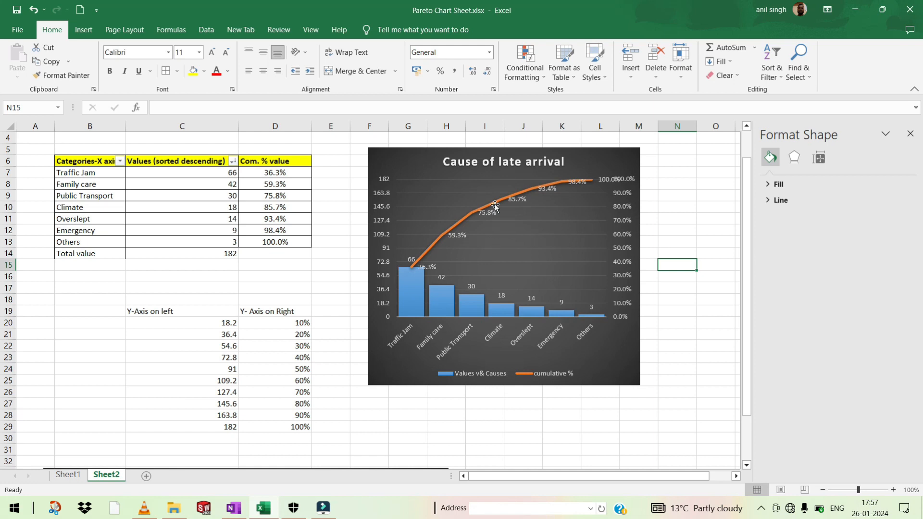